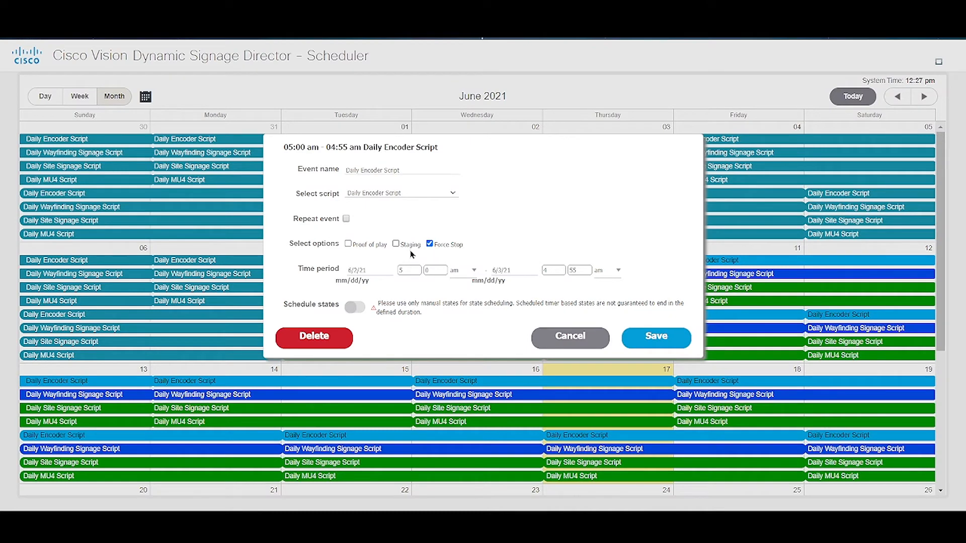
- Turn on state scheduling for the Daily Encoder Script event, keeping Blank as the first scheduled state
click(430, 244)
click(432, 250)
click(354, 309)
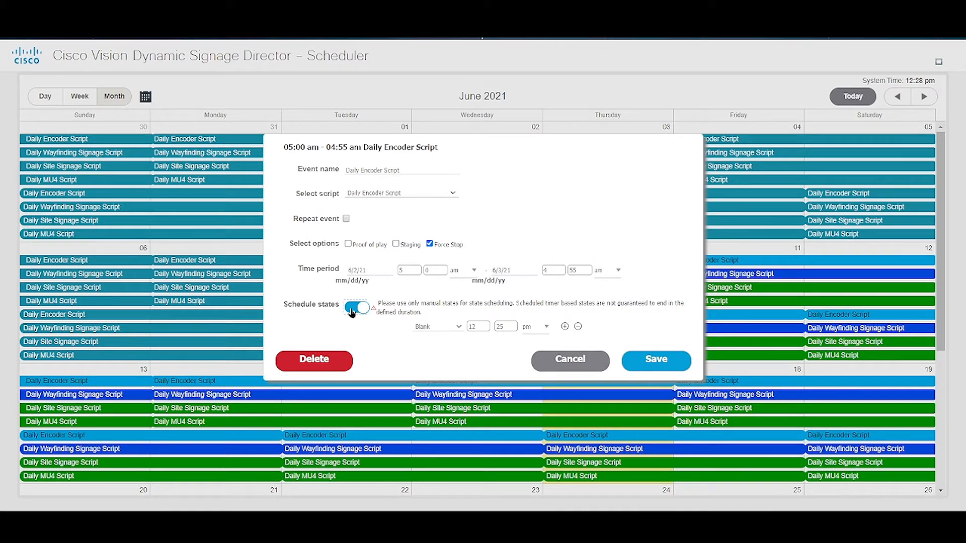
click(459, 327)
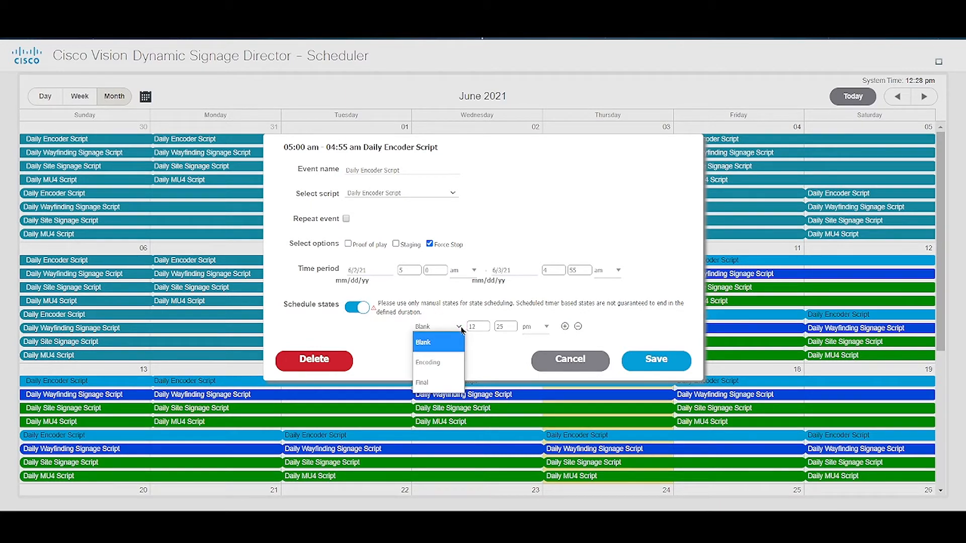
click(460, 328)
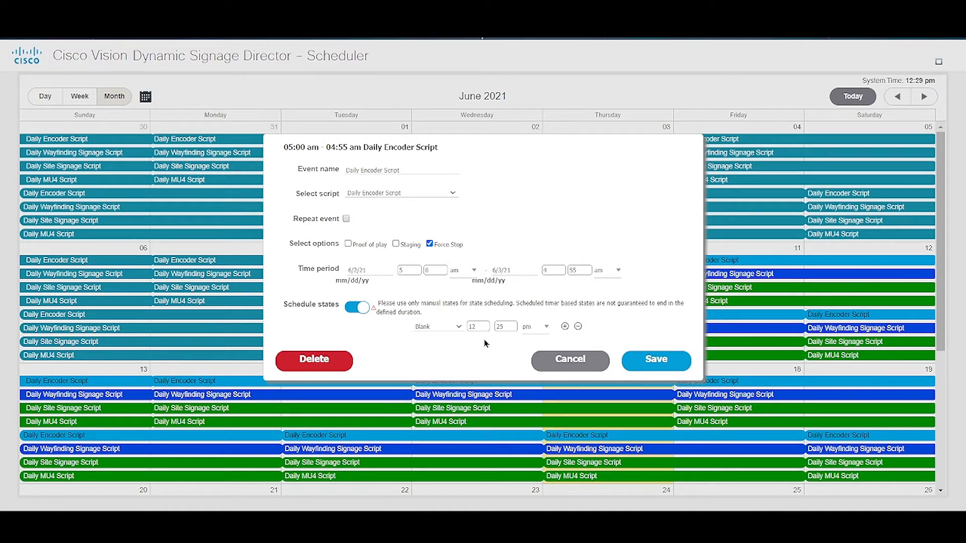
- Add a second scheduled state to the event, set to Encoding at 12:59 pm
click(564, 327)
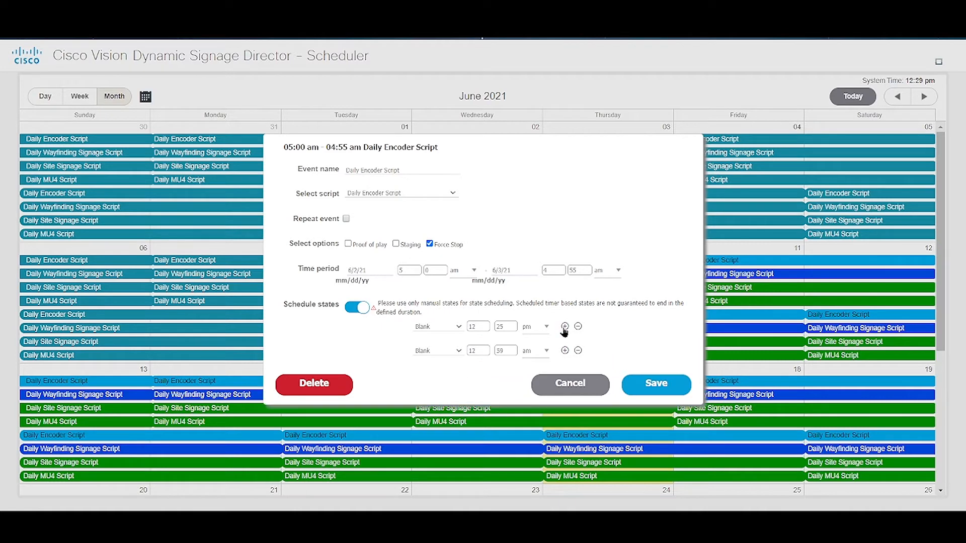
click(459, 352)
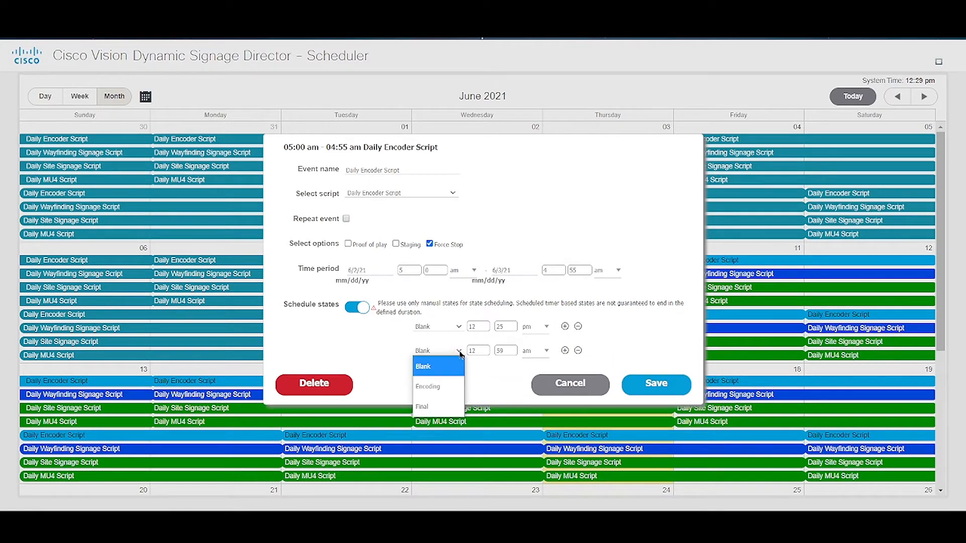
click(455, 385)
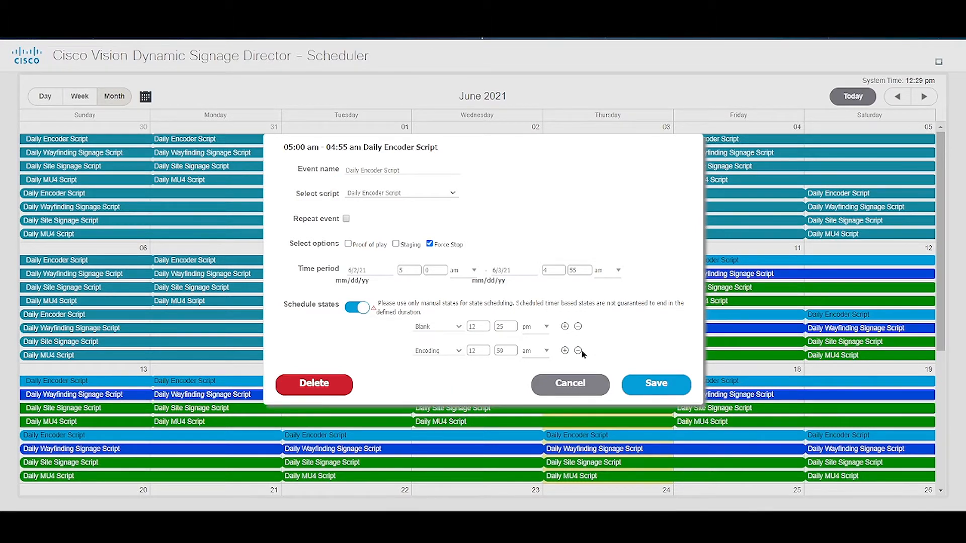
click(545, 351)
click(532, 390)
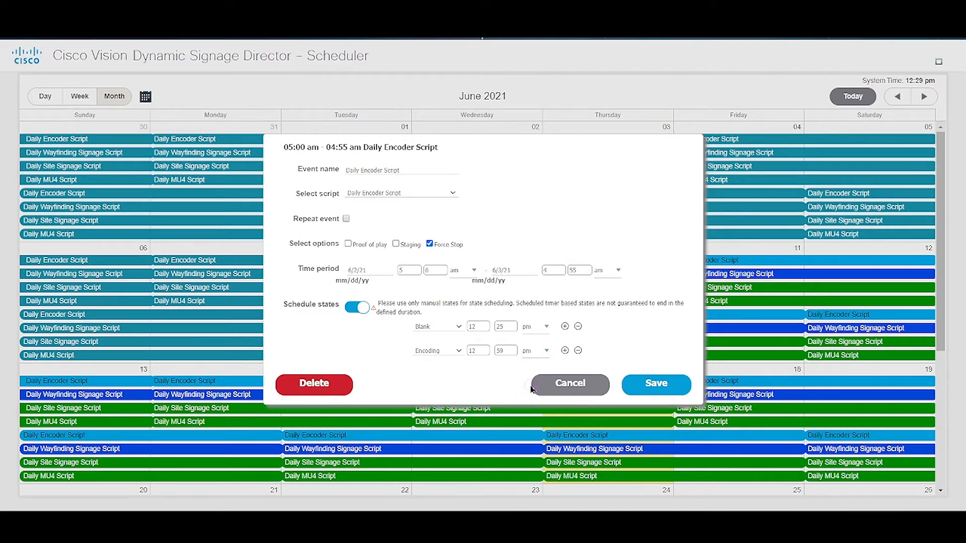
- Try adding a third scheduled state set to Final, and discard the event's changes
click(564, 350)
click(458, 375)
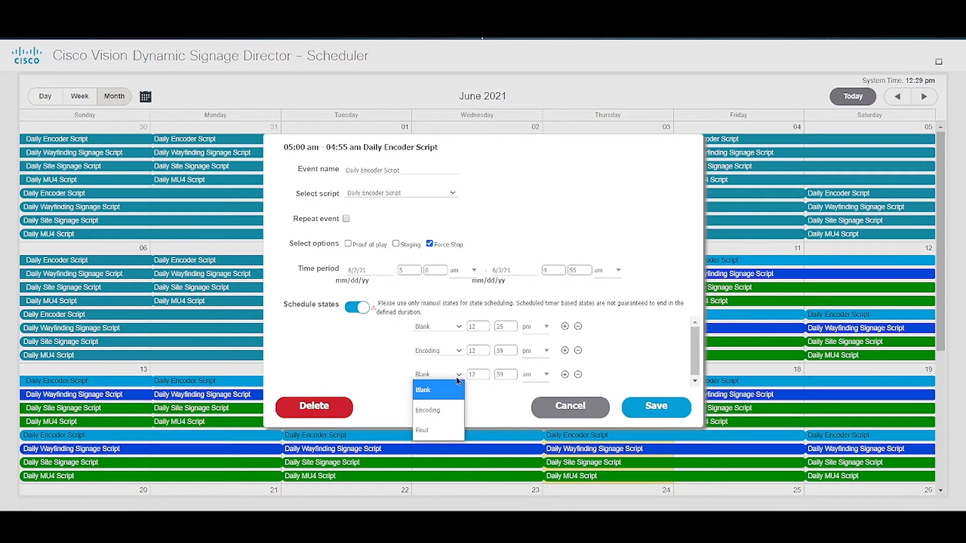
click(441, 427)
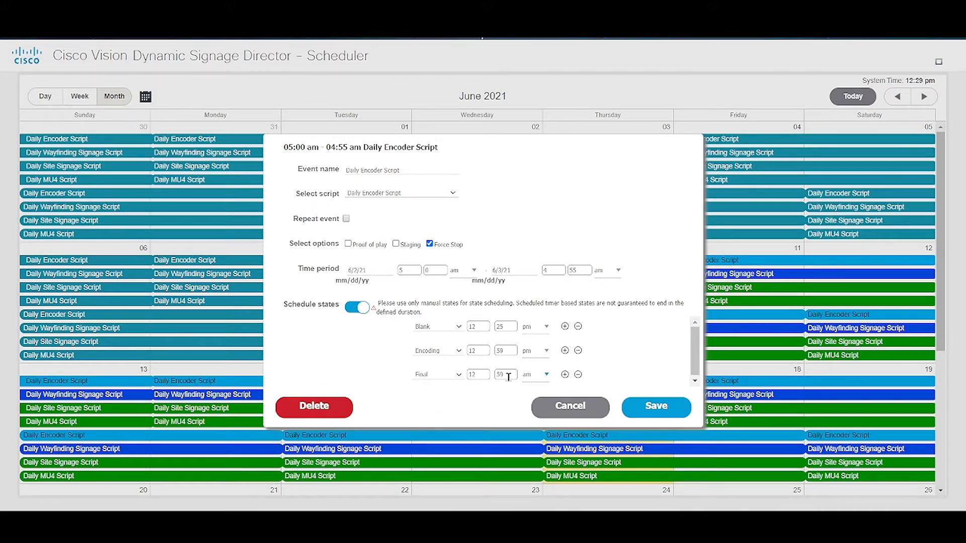
click(484, 375)
click(570, 407)
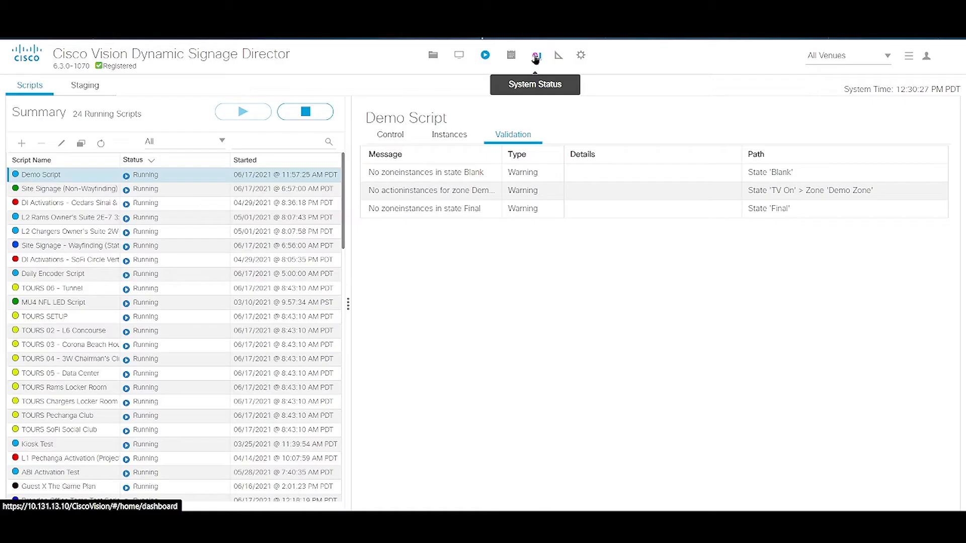
- Open System Status and examine the server utilization and the critical, unreachable and non-compliant DMP summaries
click(535, 57)
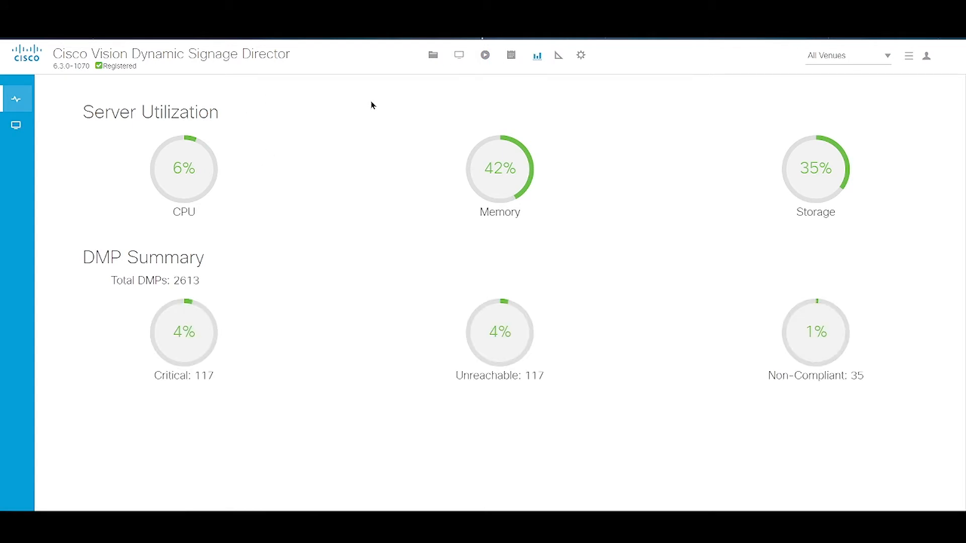
click(221, 207)
click(855, 215)
click(228, 371)
click(564, 375)
click(877, 384)
- Open the Services list in System Status and get the current status for all services
click(17, 125)
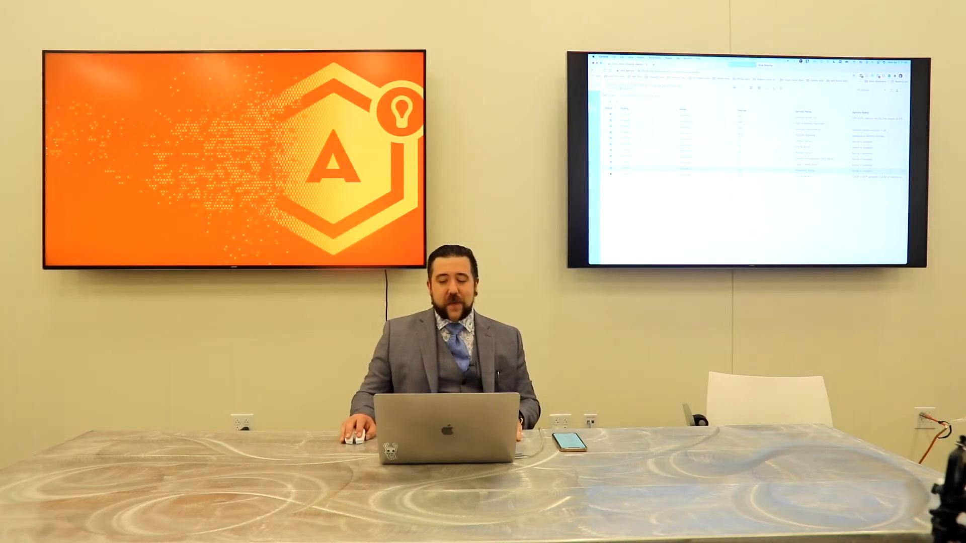
click(594, 98)
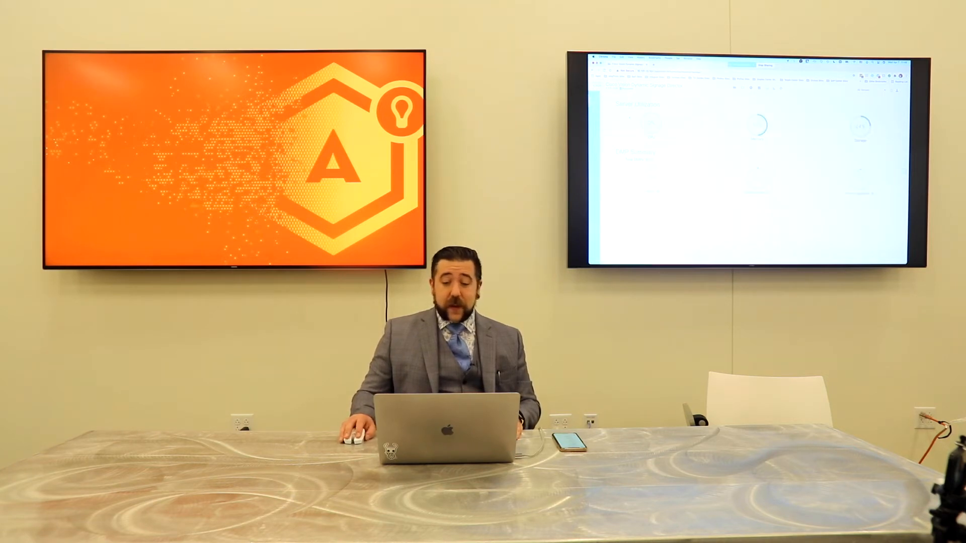
click(595, 108)
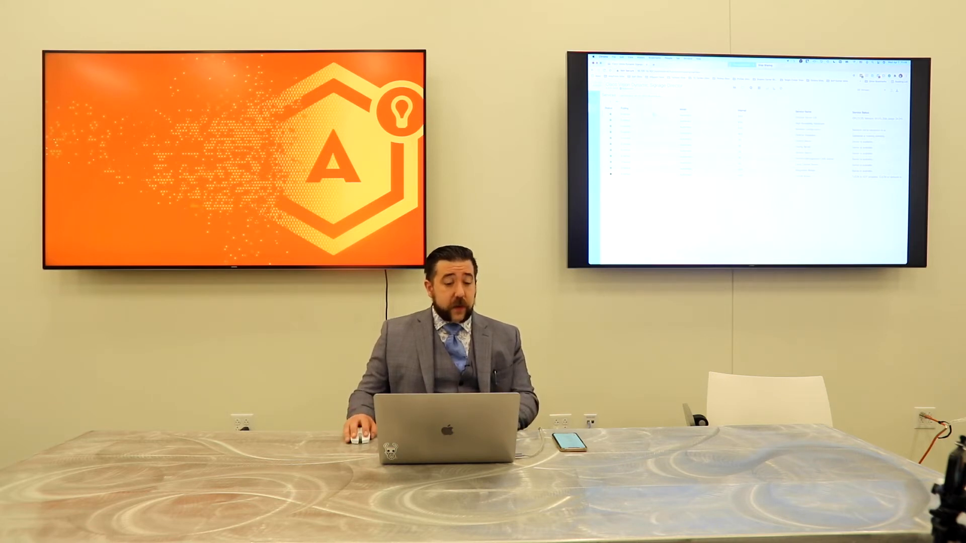
click(653, 115)
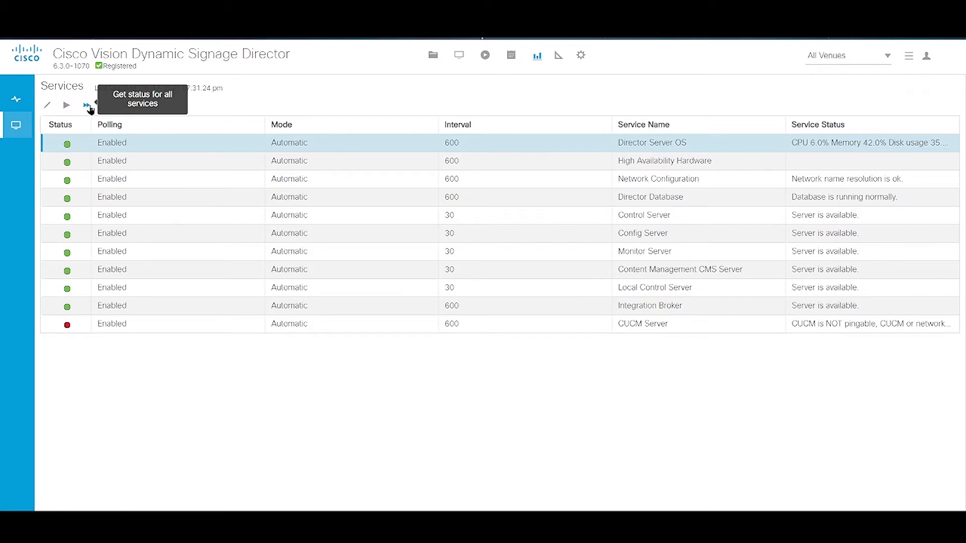
click(88, 107)
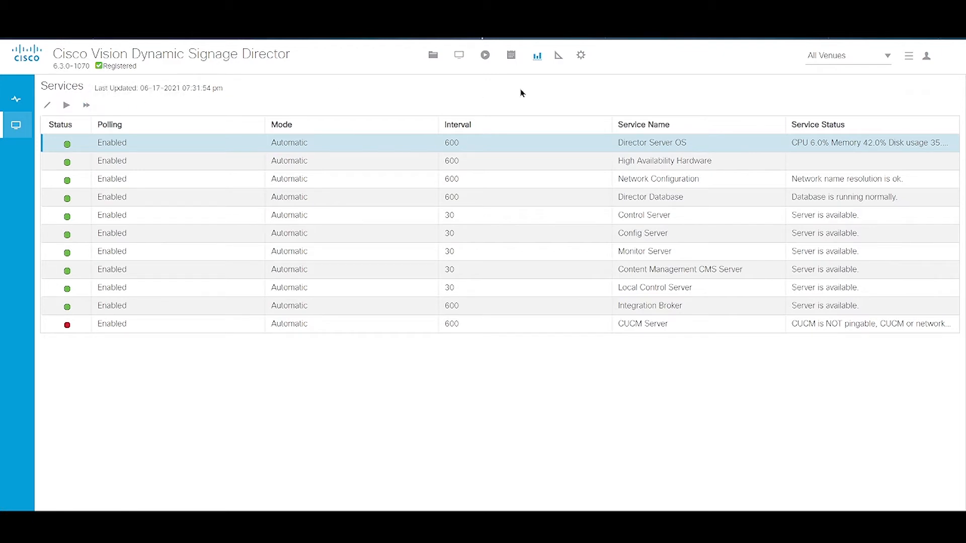
- Open the template list and sort it so the locked templates come first
click(559, 58)
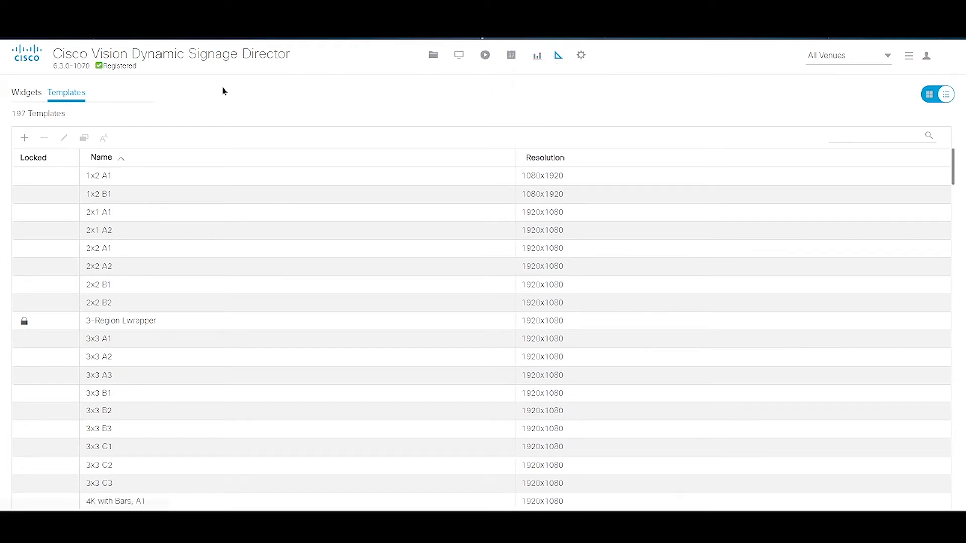
click(40, 158)
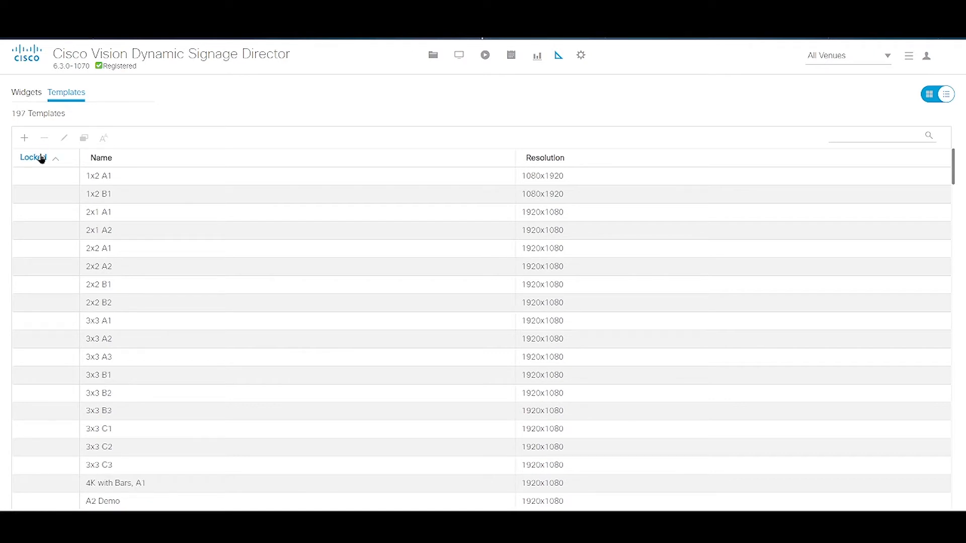
click(40, 158)
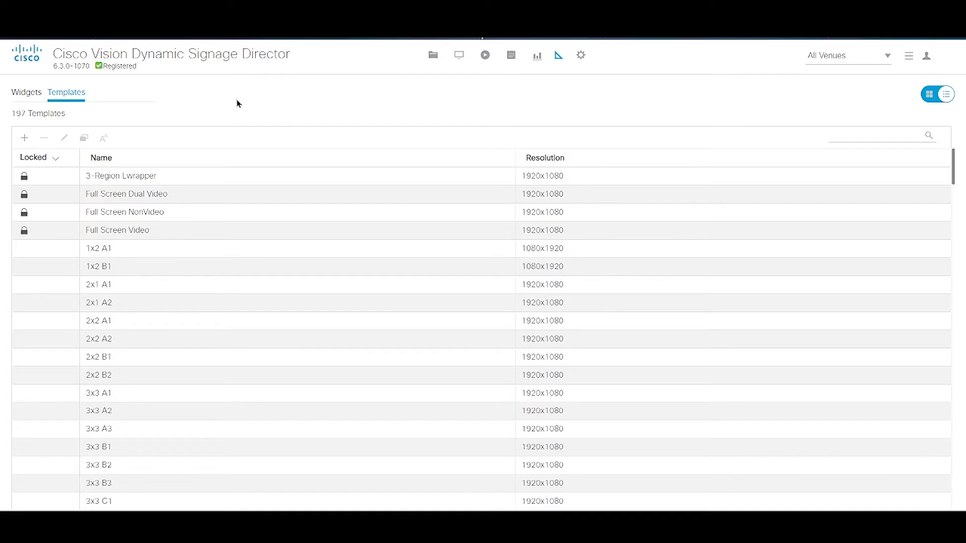
- Open the locked 3-Region Lwrapper template and examine the region properties of its video, ads and ticker layers
click(214, 181)
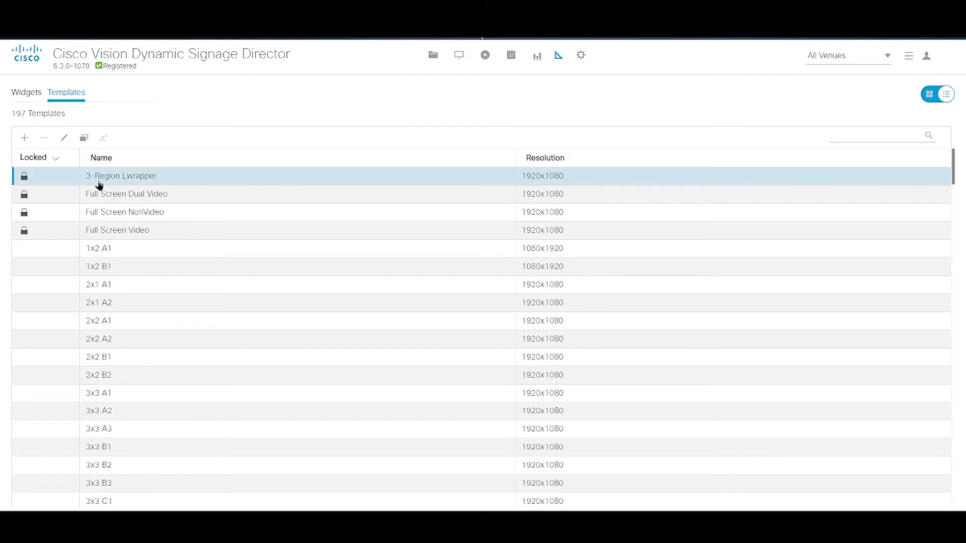
click(64, 139)
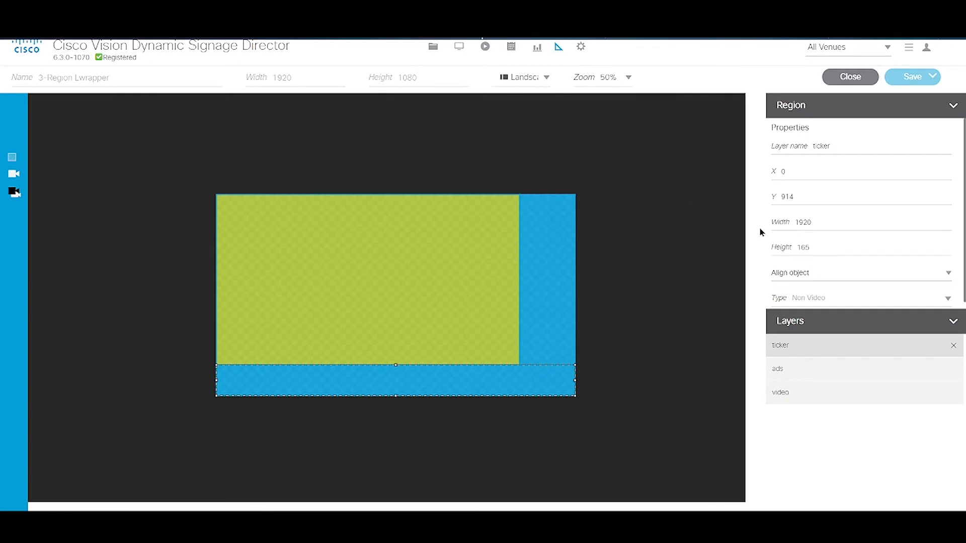
click(780, 392)
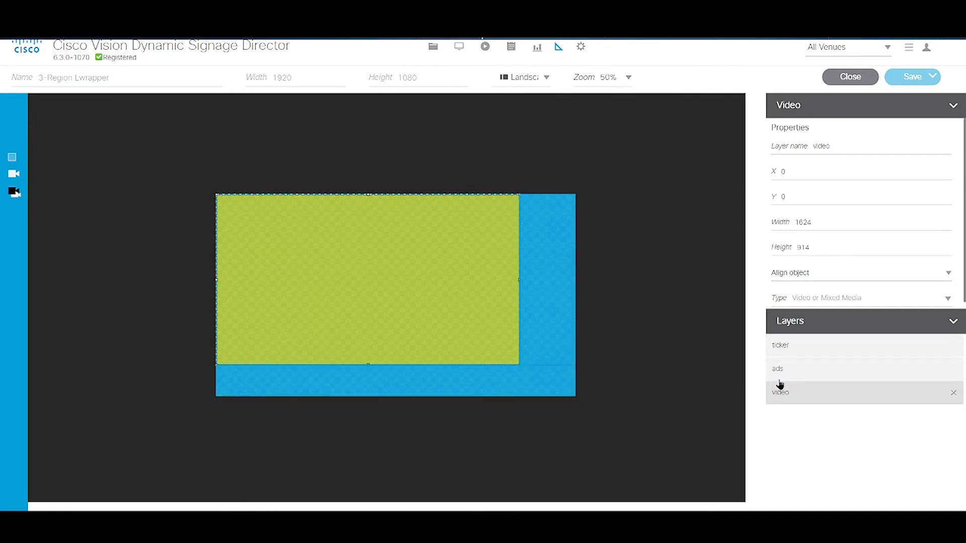
right_click(781, 373)
click(780, 373)
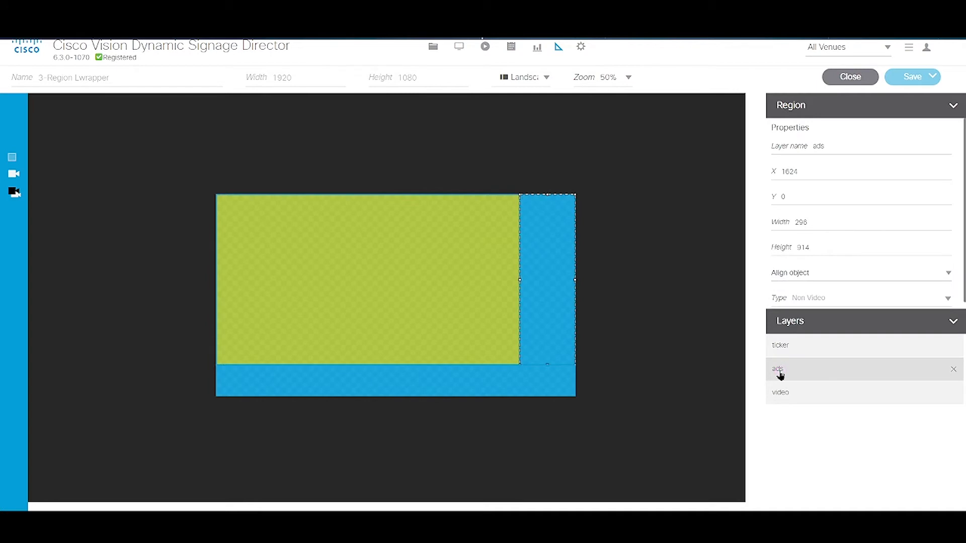
click(786, 346)
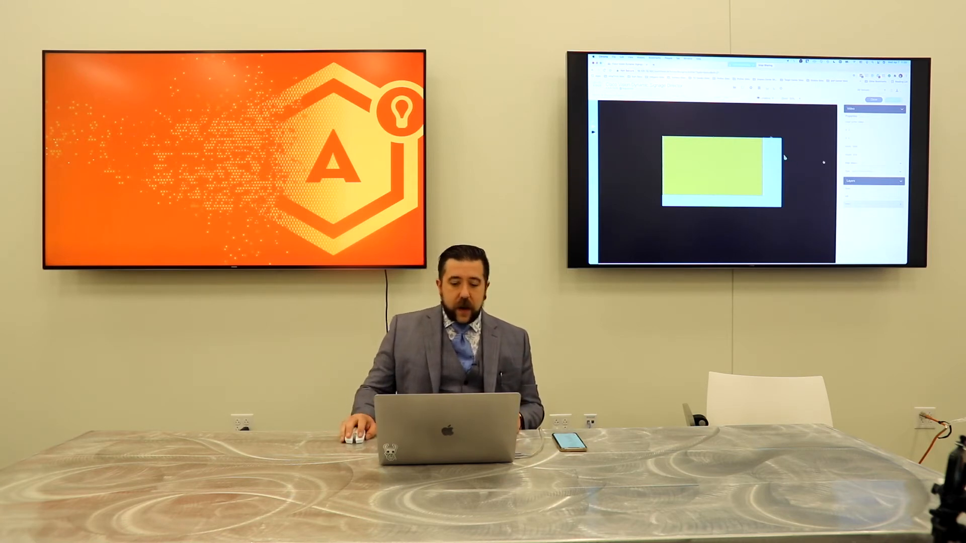
click(754, 159)
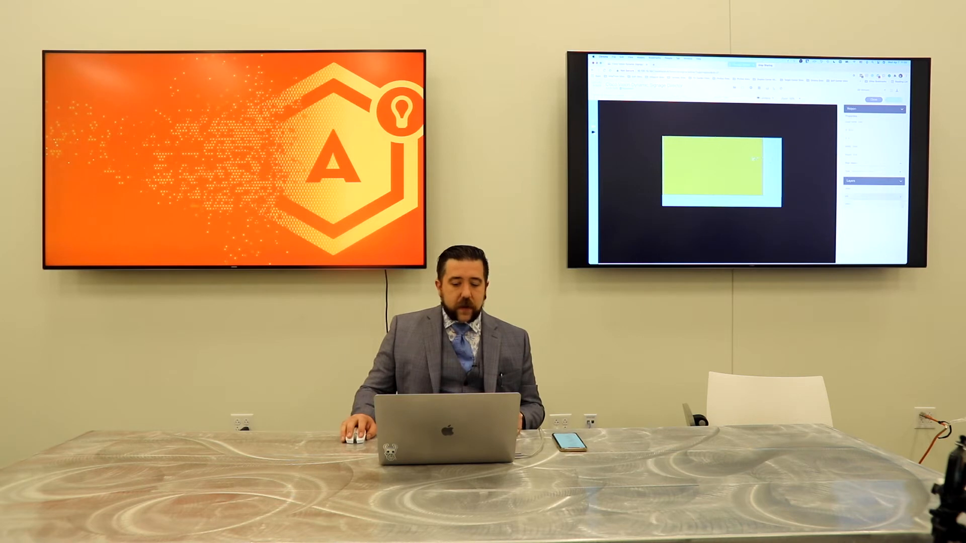
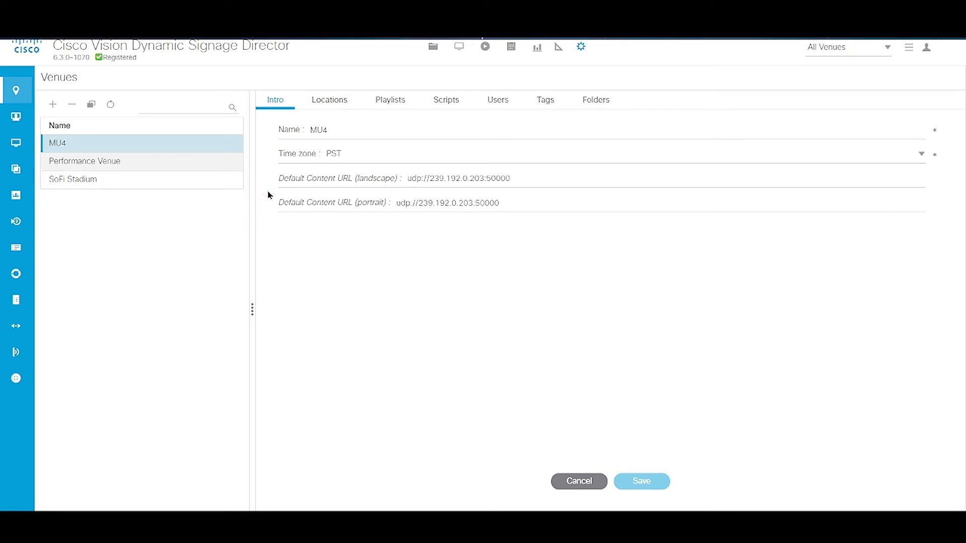
- Review the playlists and tags assigned to the MU4 venue, and open the Users configuration
click(306, 176)
click(390, 103)
click(548, 107)
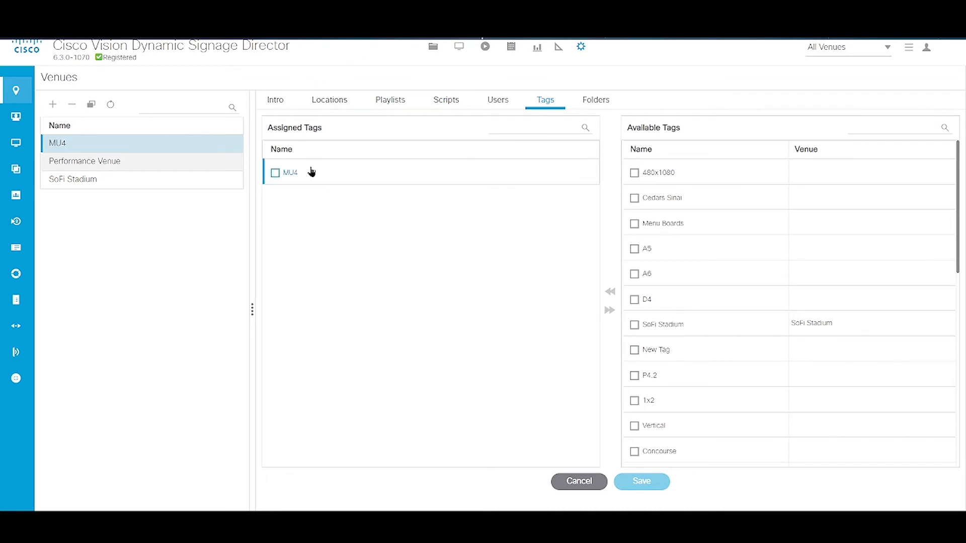
click(17, 118)
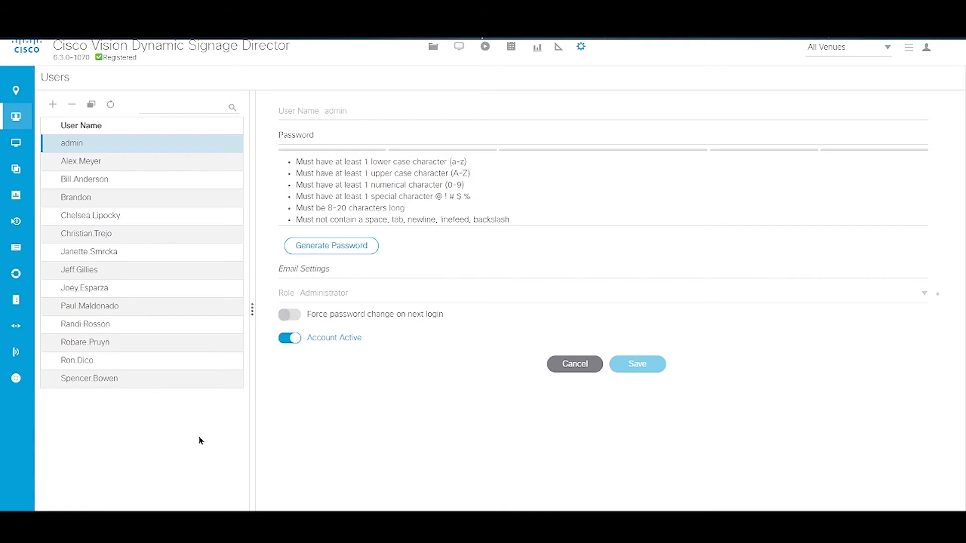
- Review the Devices configuration: locations and DMPs, Location-DMP Mapping, IP Phones, Local Control and Display Specifications
click(17, 145)
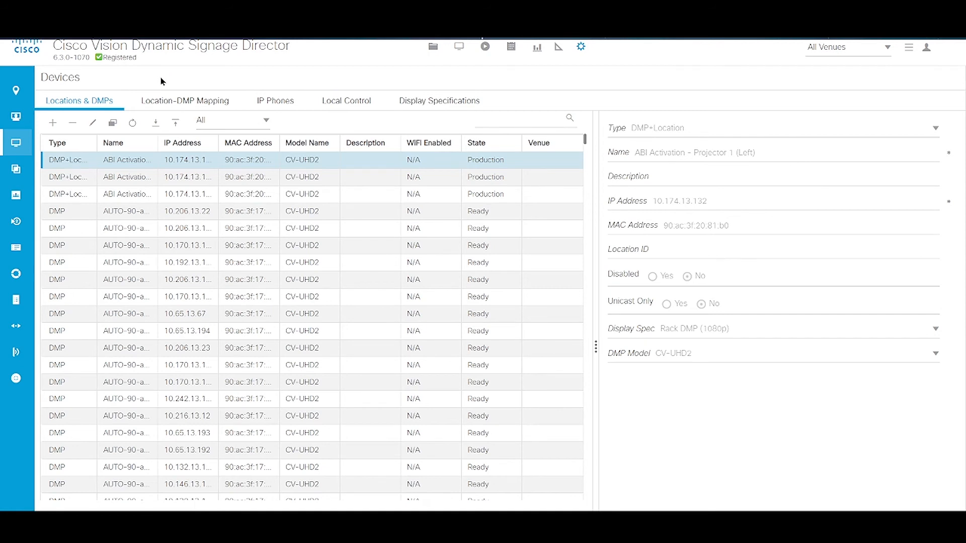
click(198, 104)
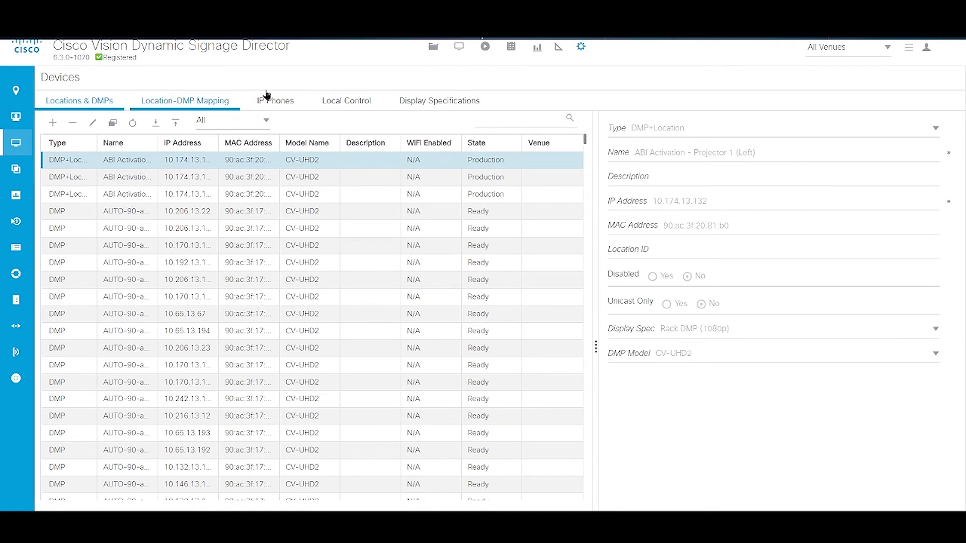
click(236, 102)
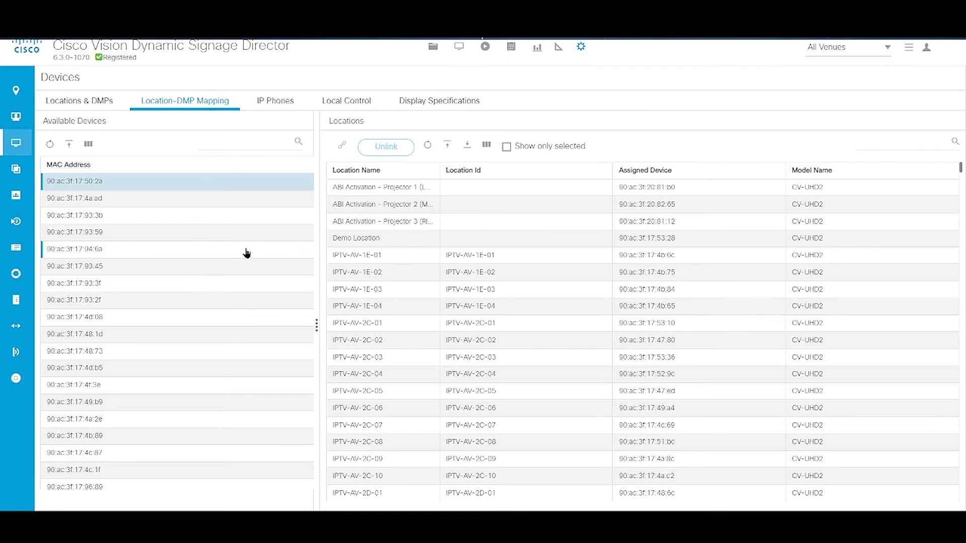
click(271, 109)
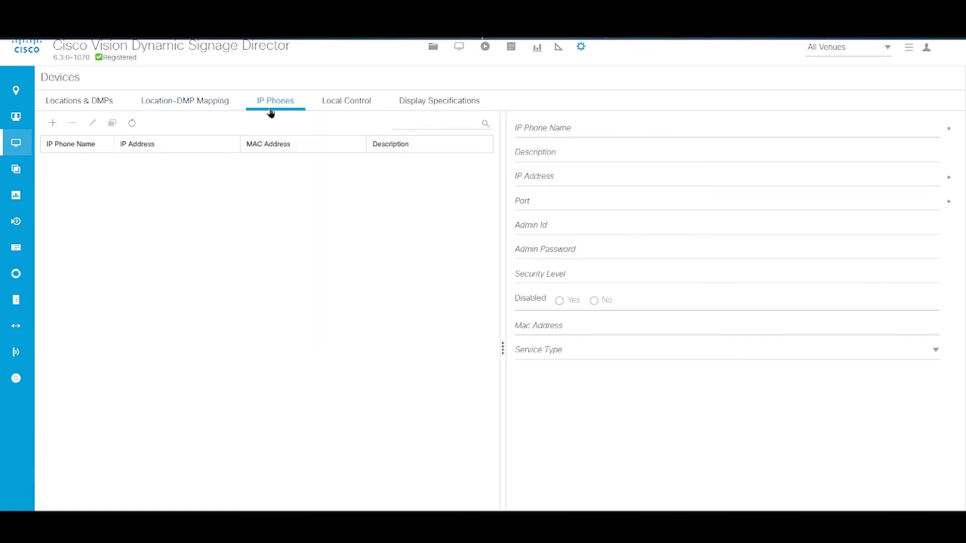
click(335, 108)
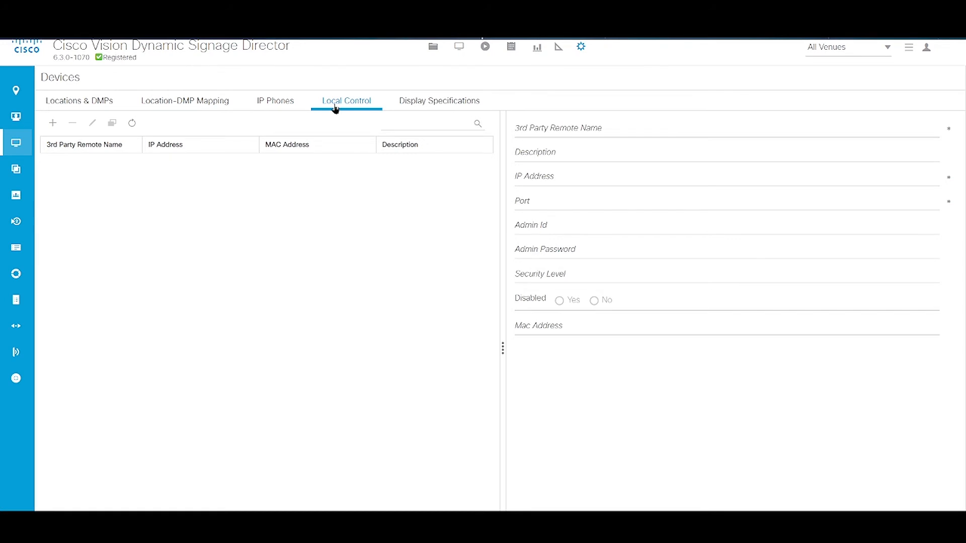
click(431, 104)
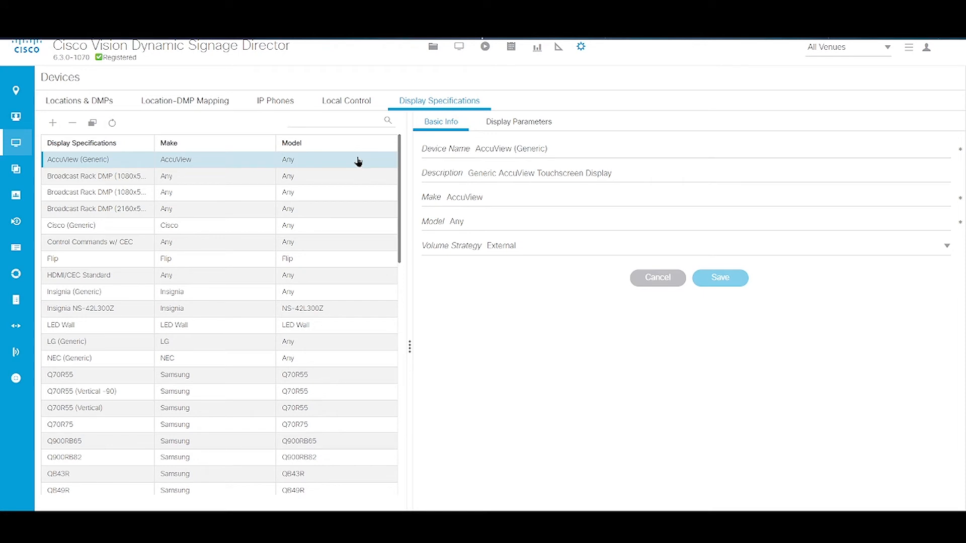
- Open the Zones & Groups configuration, search the location groups for "demo" and select Demo Group
click(17, 171)
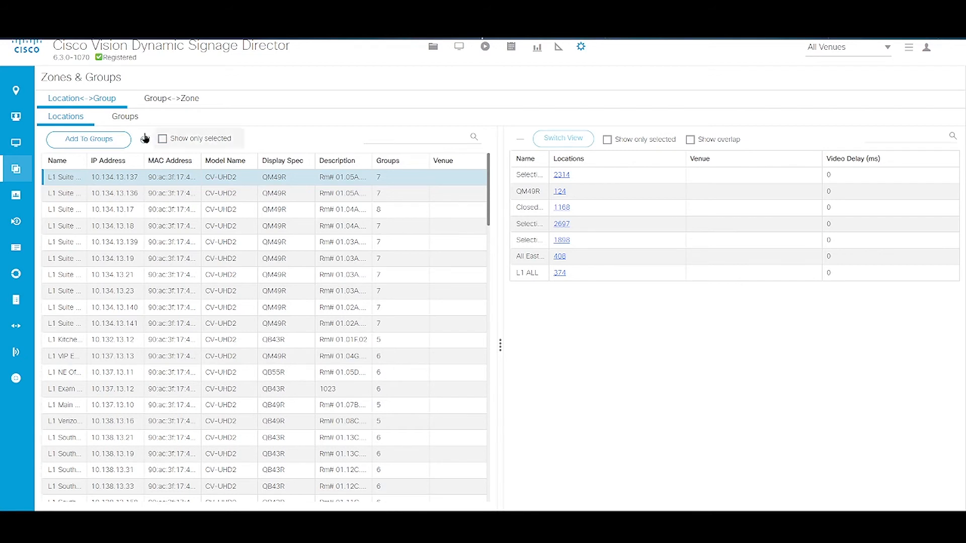
click(123, 122)
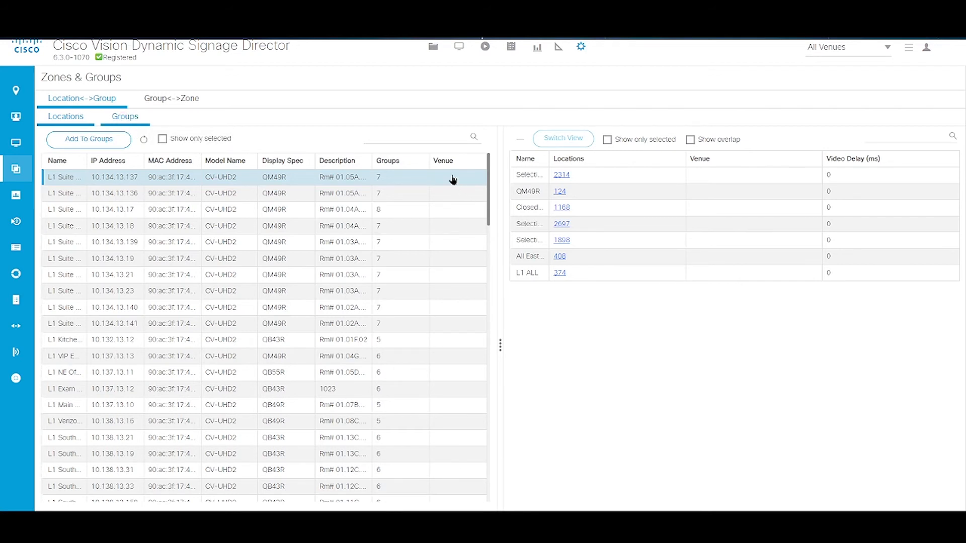
click(417, 137)
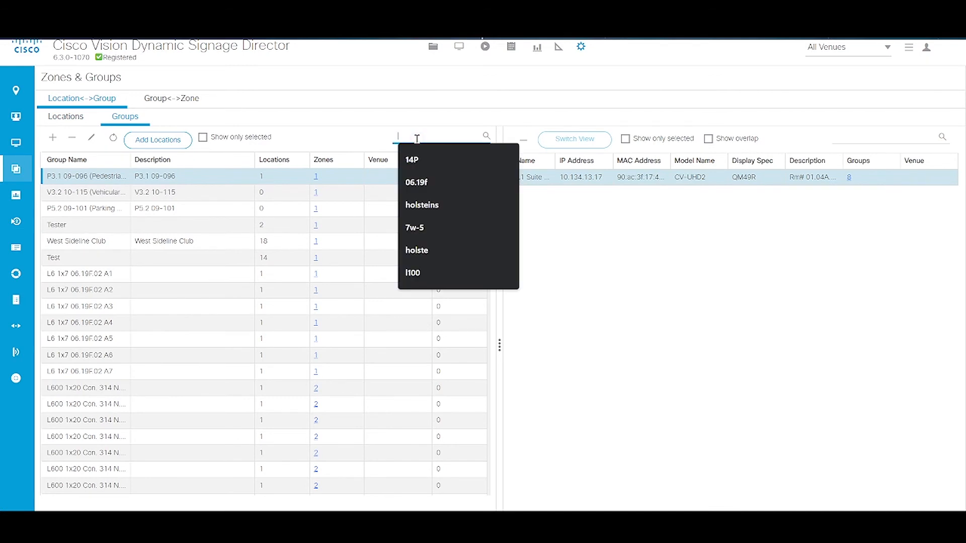
text(demo)
key(Return)
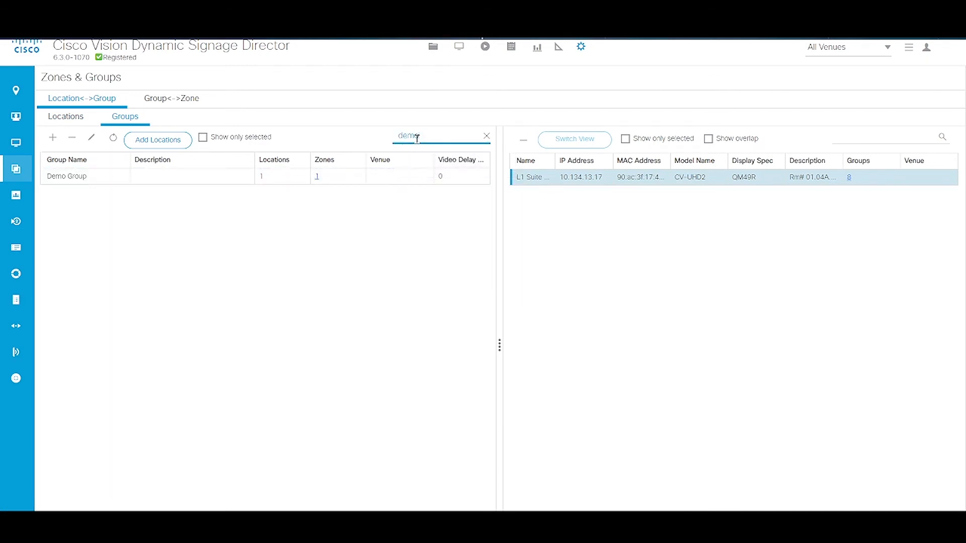
click(214, 178)
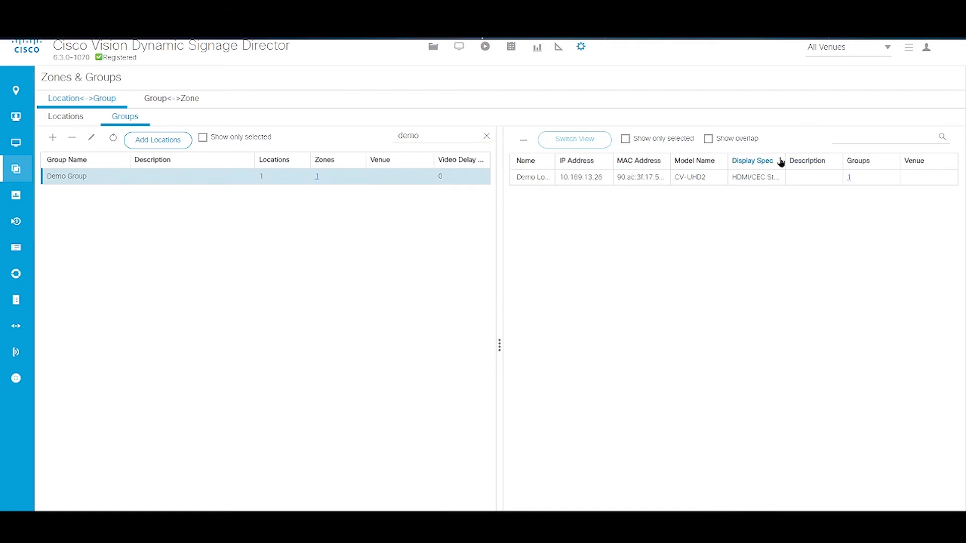
- Widen the Name, IP Address and MAC Address columns in Demo Group's location list so their entries are fully readable
drag(785, 158, 807, 159)
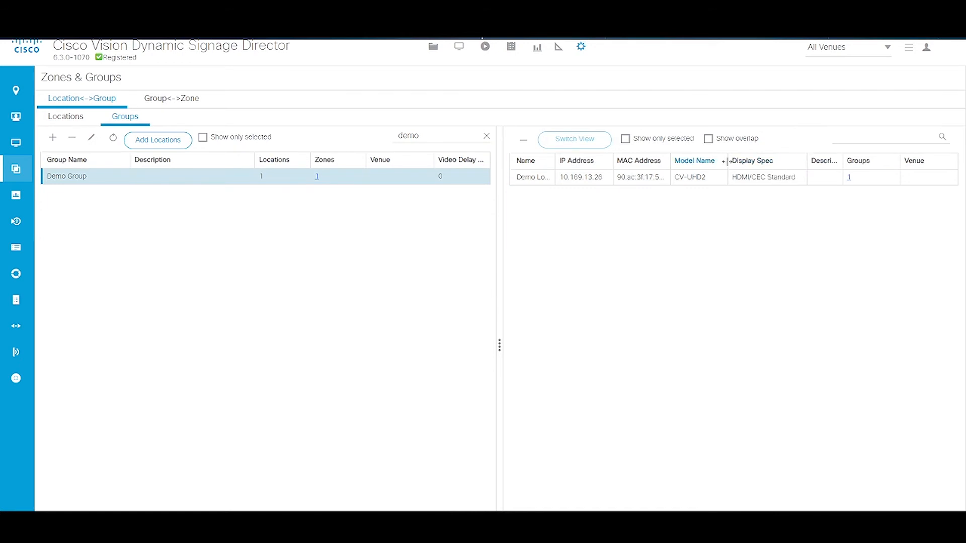
drag(726, 162, 765, 161)
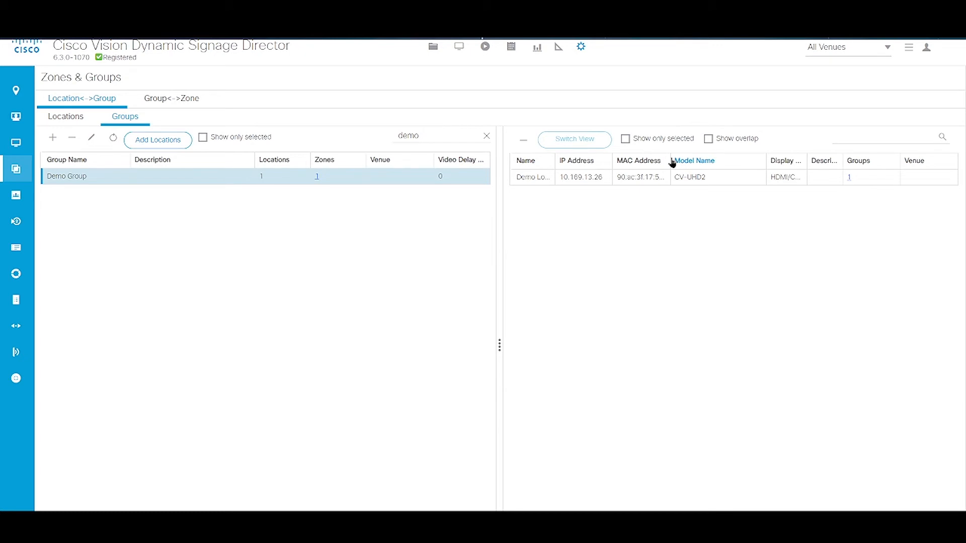
drag(669, 160, 738, 160)
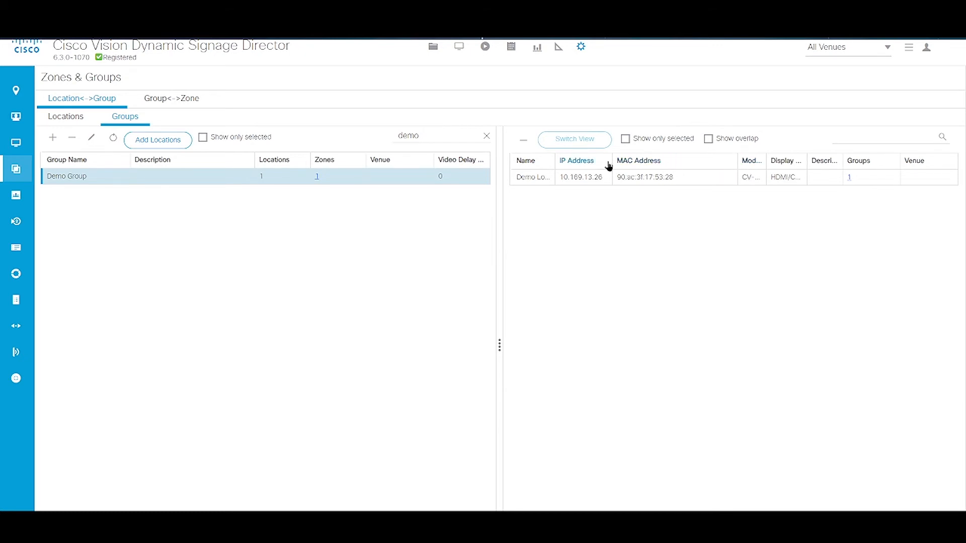
drag(612, 161, 665, 166)
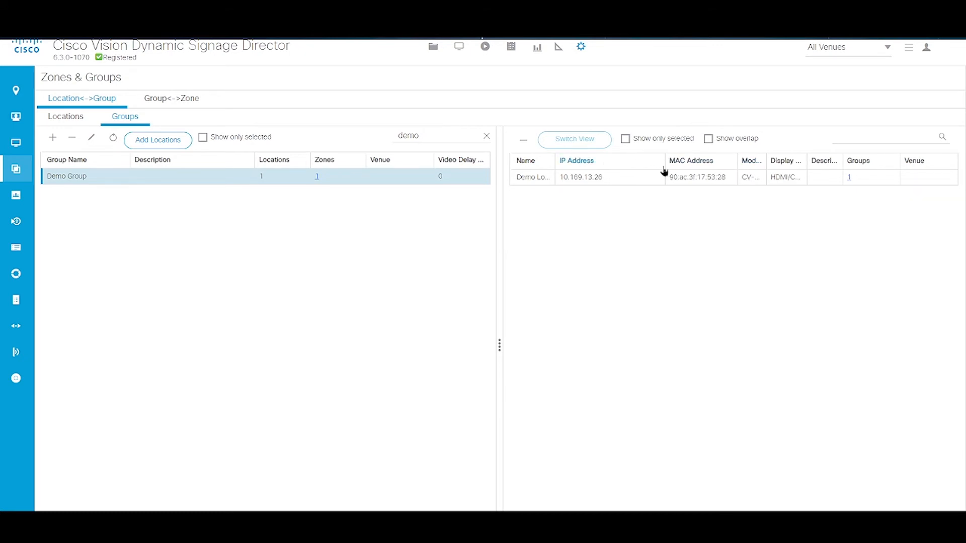
drag(555, 161, 590, 162)
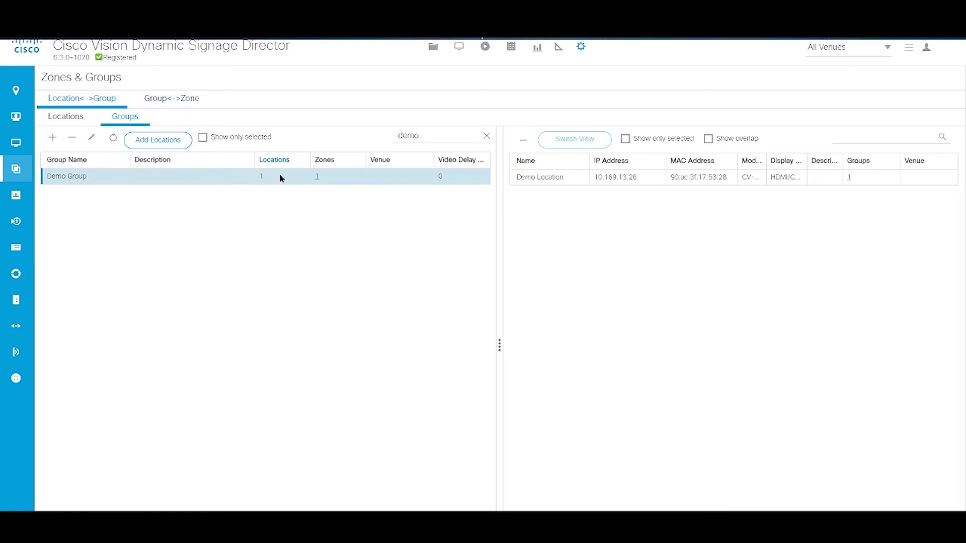
- Open the zone assignment of Demo Group, filter the groups by "demo" and select Demo Zone
click(318, 177)
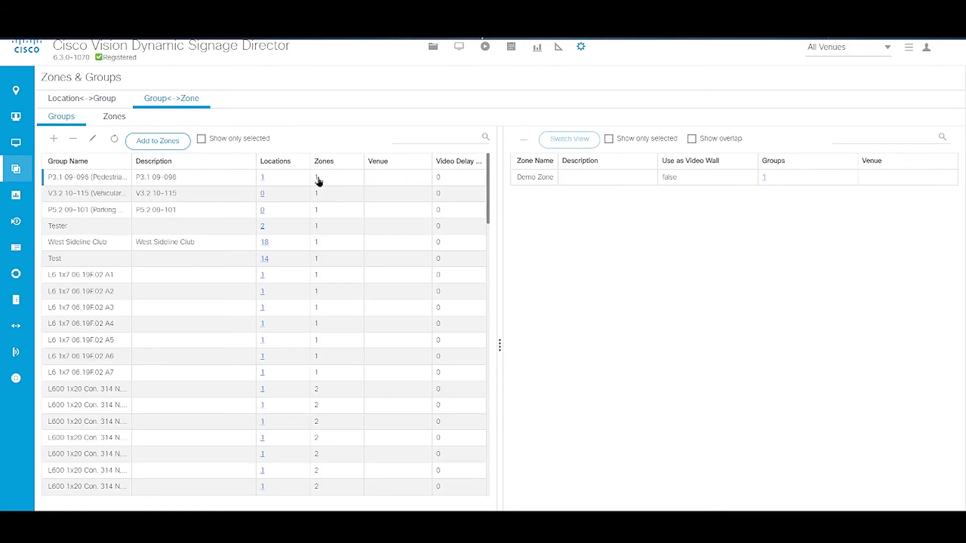
click(405, 138)
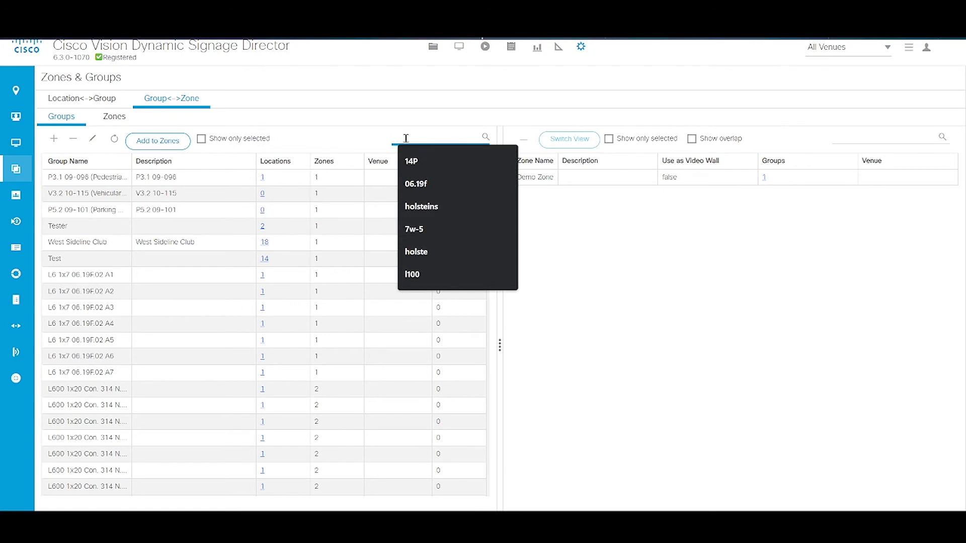
text(demo)
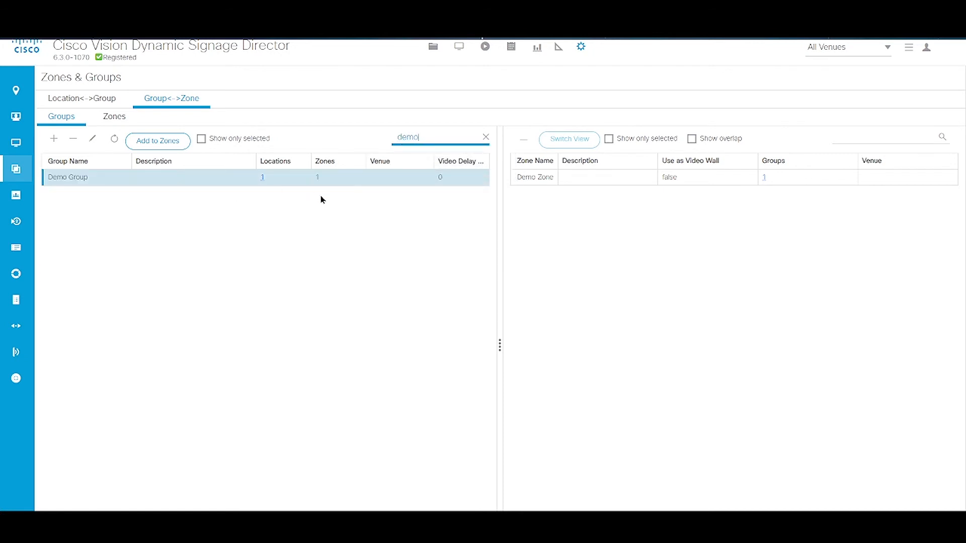
click(531, 180)
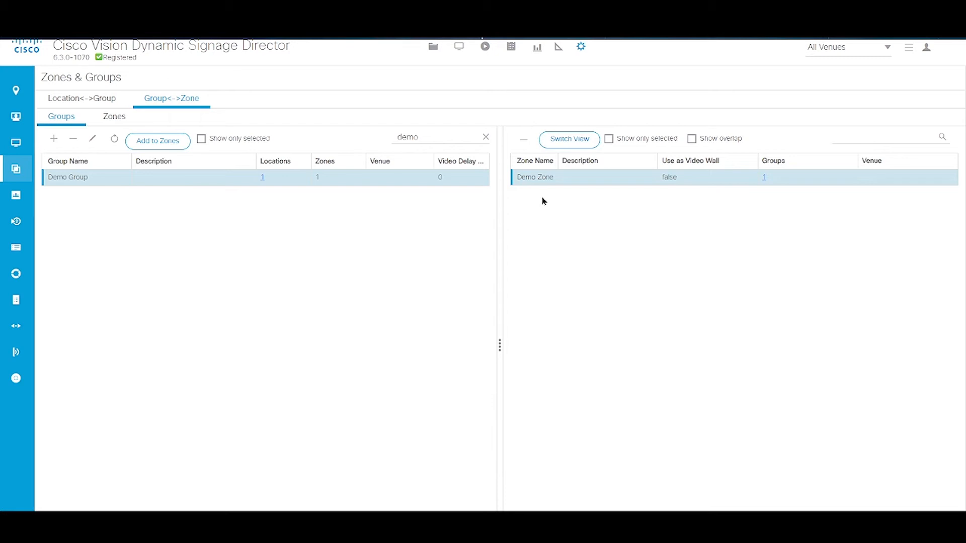
- Review Demo Suite in the Luxury Suites configuration: general settings, location assignment, user TV control and channel guide
click(16, 195)
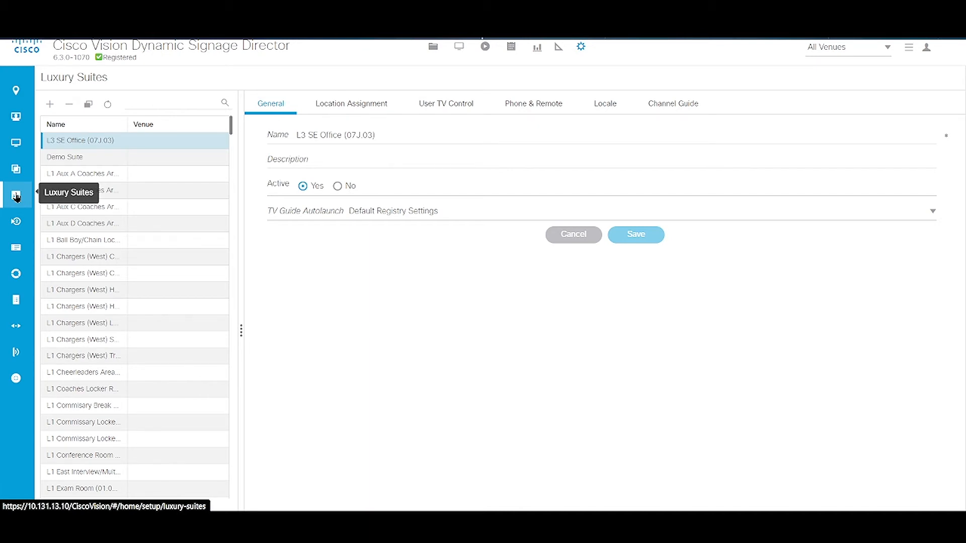
click(196, 99)
click(59, 159)
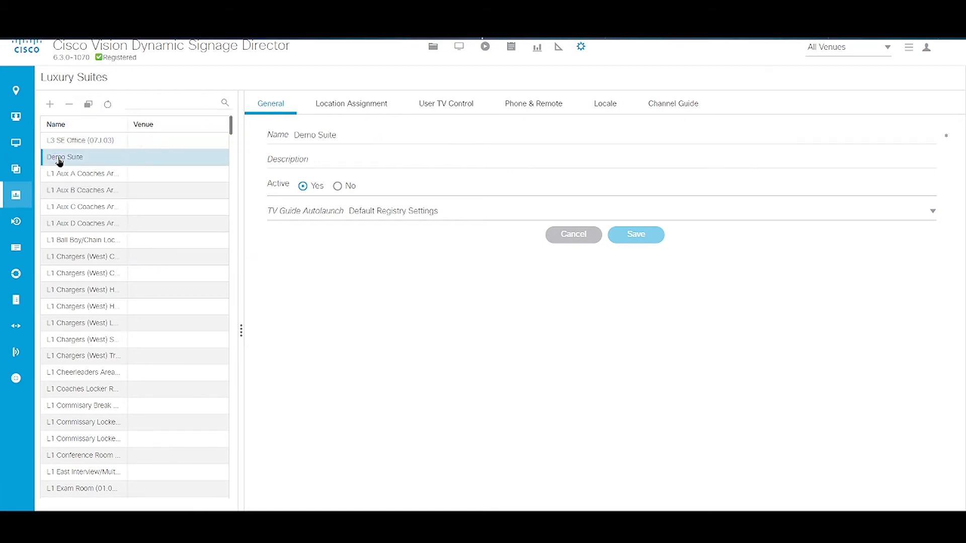
click(341, 112)
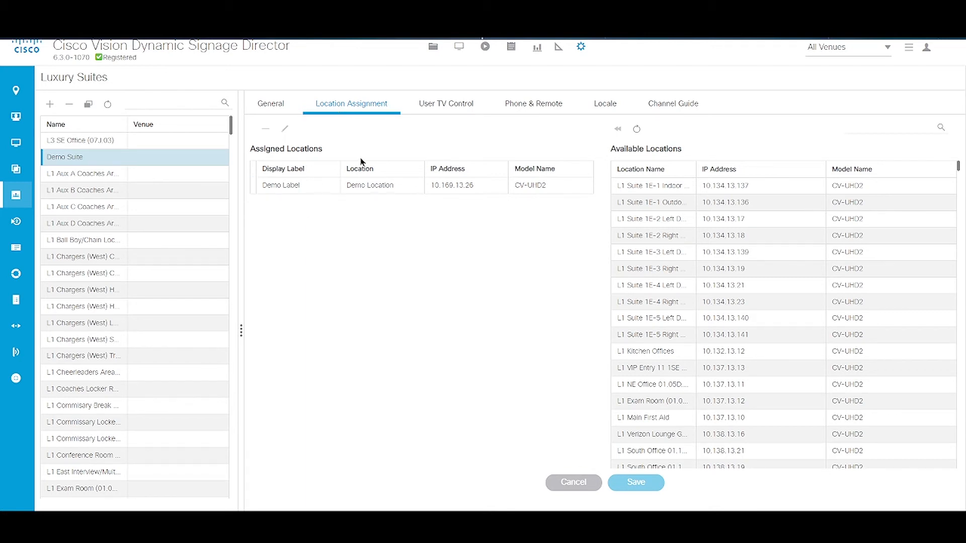
click(448, 106)
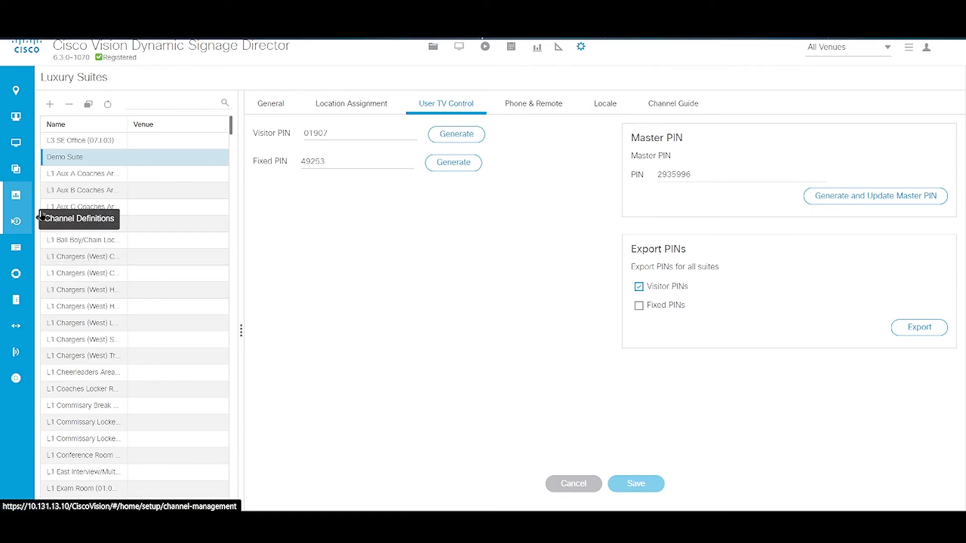
click(695, 104)
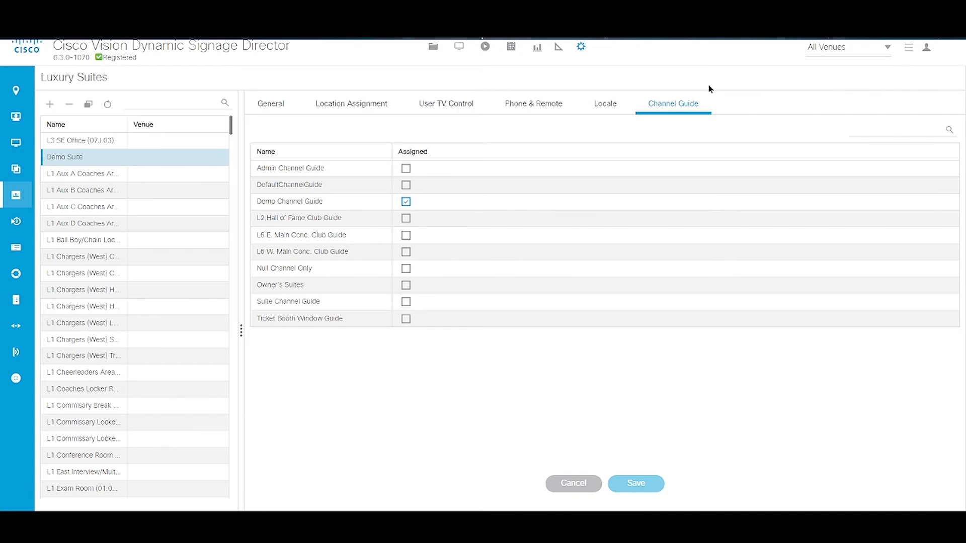
- Open Channel Definitions and examine the settings of NFL Sunday Ticket 1 and FOX Sports 1, including the available source types
click(26, 222)
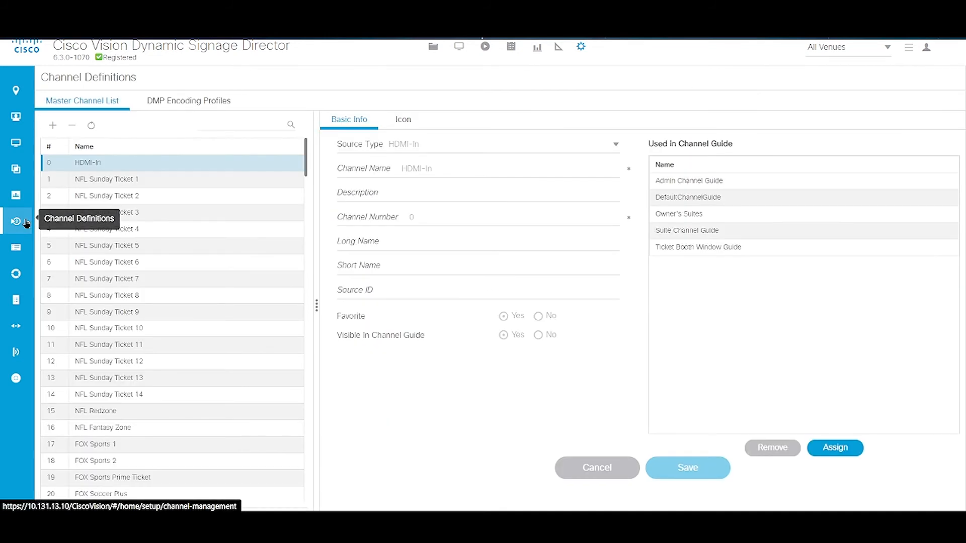
click(189, 187)
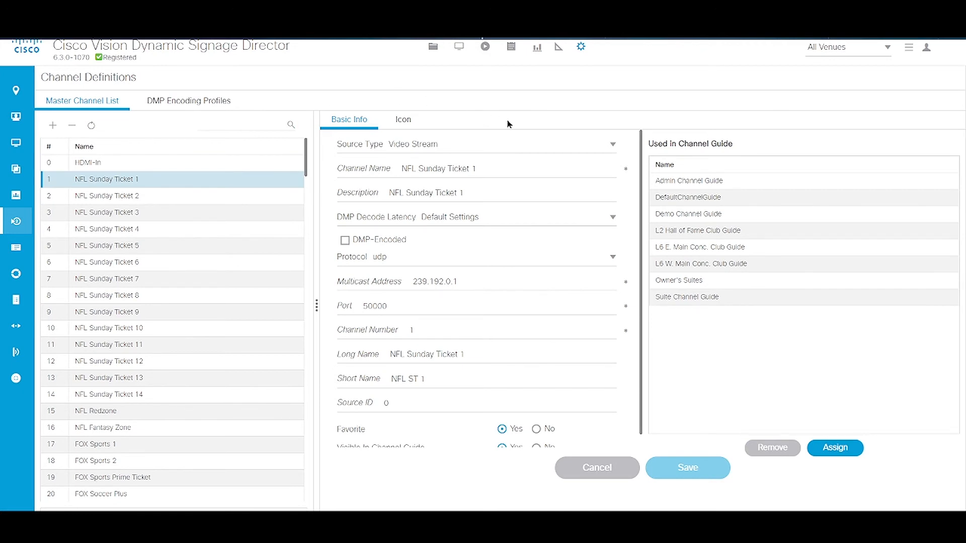
click(221, 445)
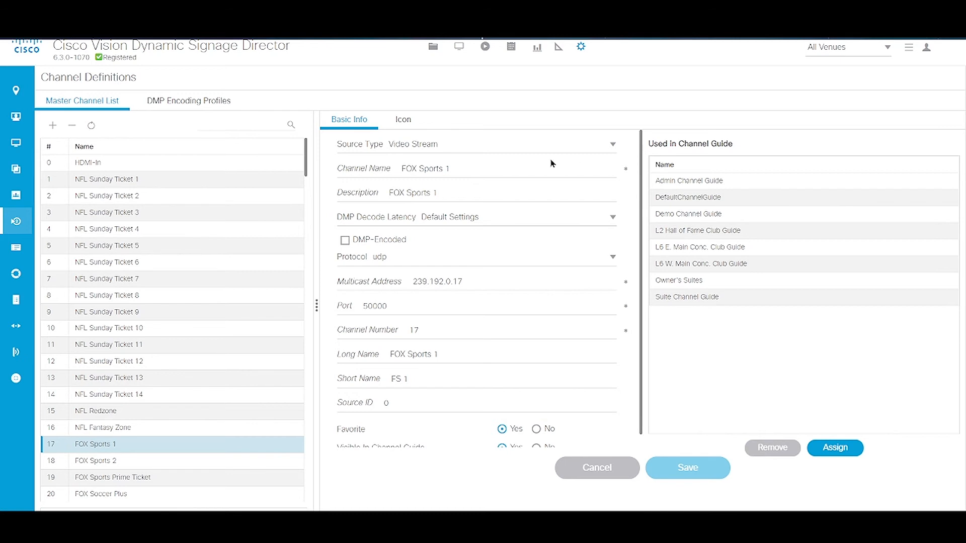
click(501, 164)
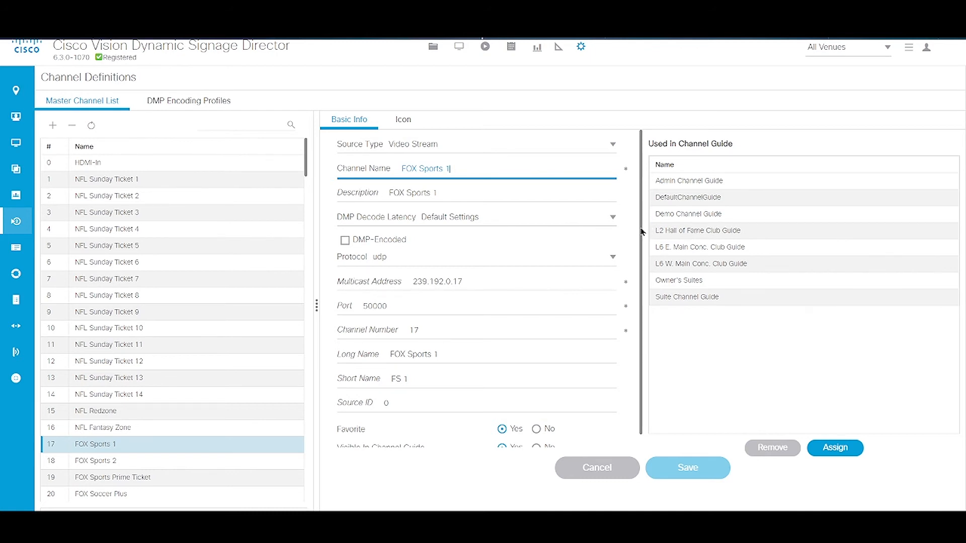
click(516, 150)
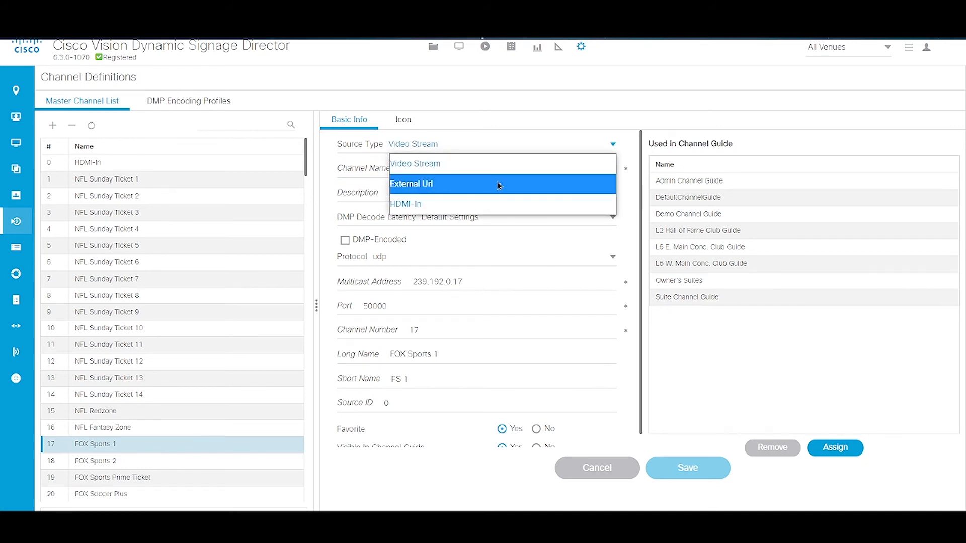
click(570, 122)
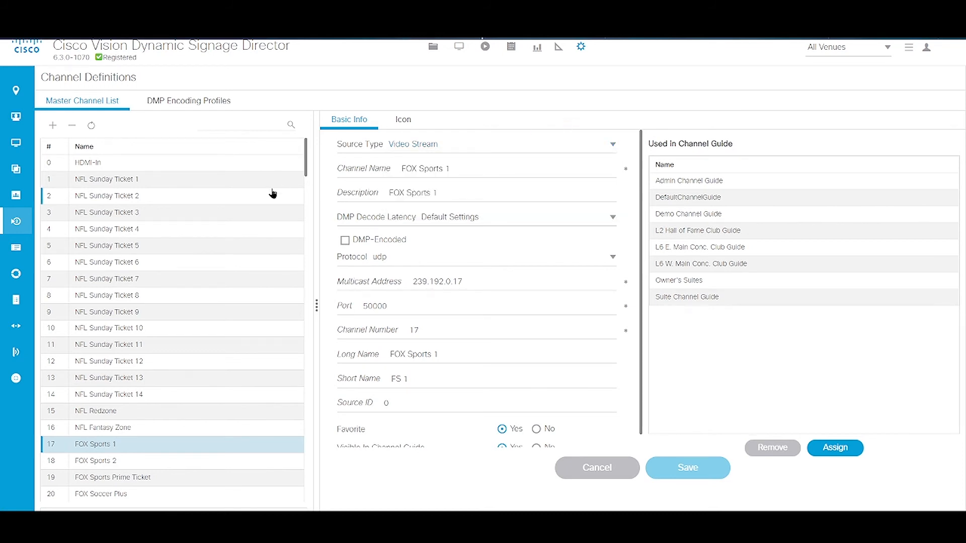
- Search the master channel list for "demo", examine Demo Menu 1's source type and test its external URL
click(243, 124)
text(demo)
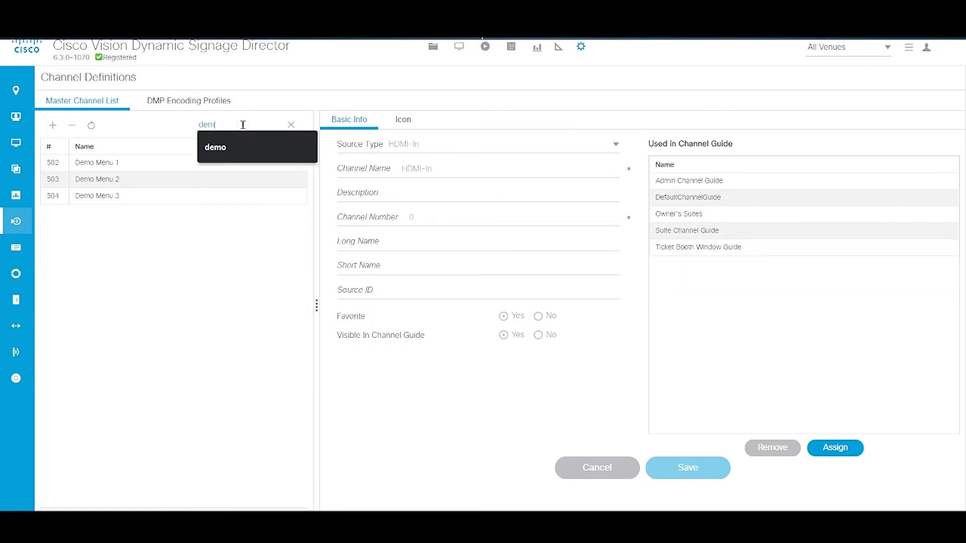
click(216, 162)
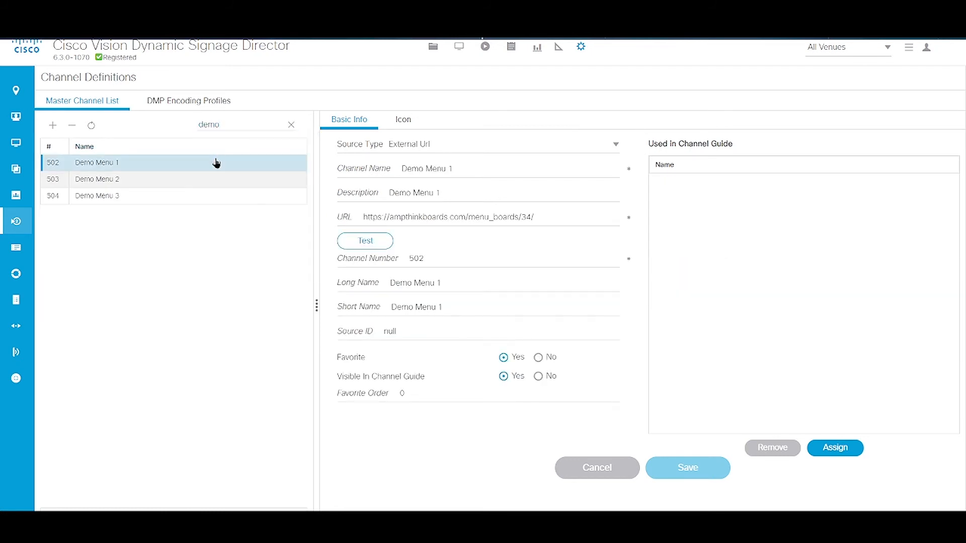
click(493, 143)
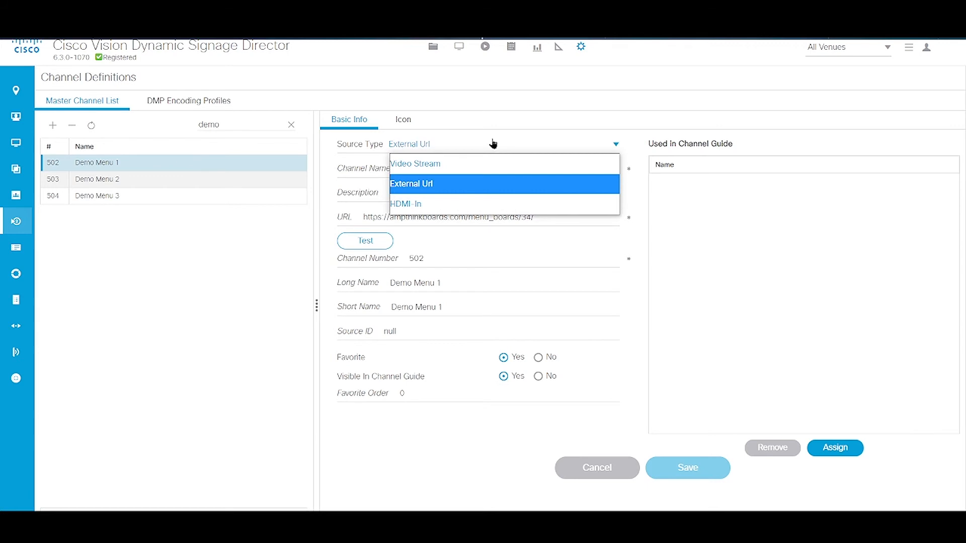
click(491, 143)
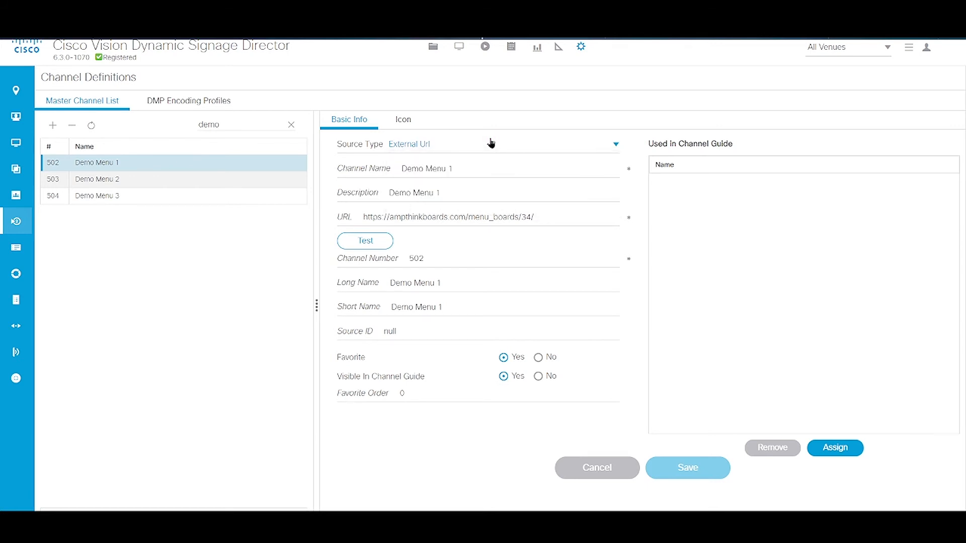
click(553, 219)
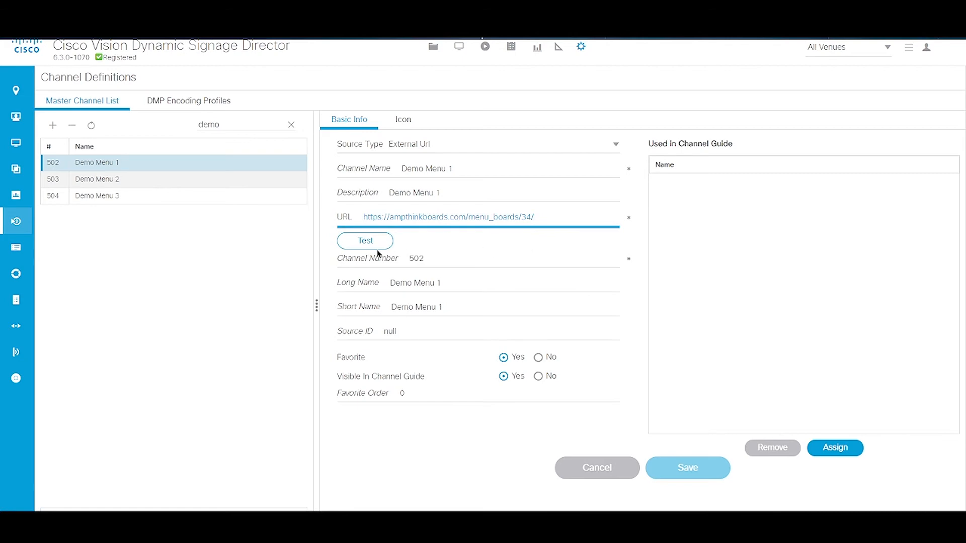
click(350, 249)
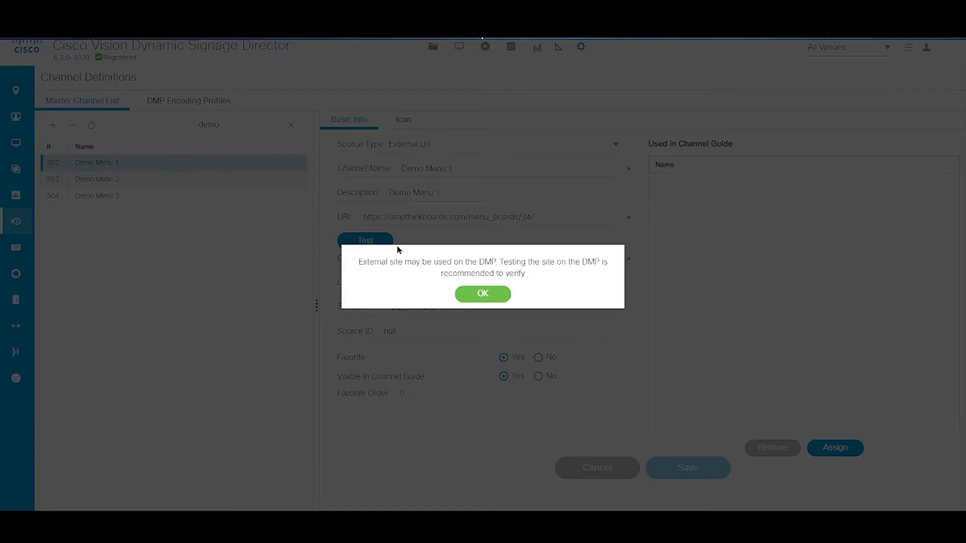
click(483, 296)
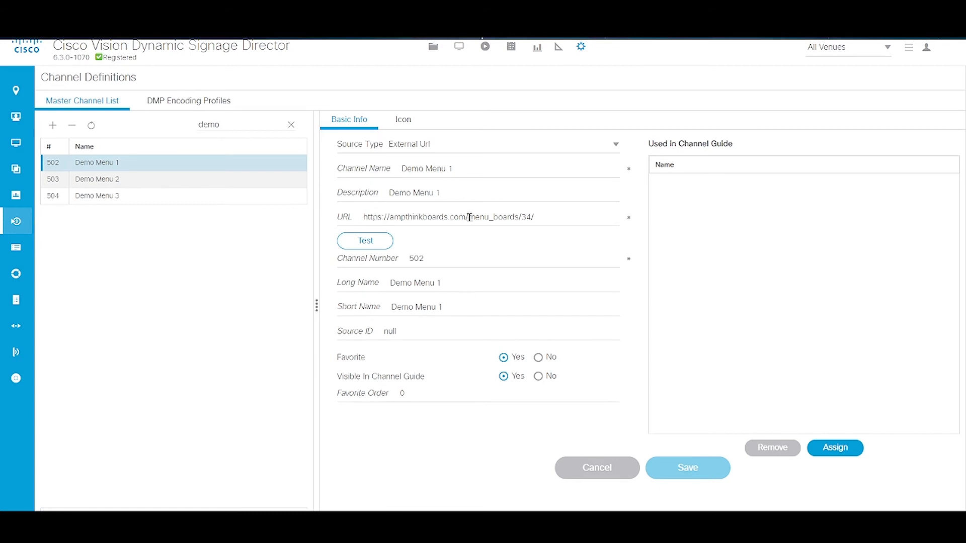
- Review the DMP Encoding Profiles, and browse the full master channel list down to the ticket window channels
click(198, 103)
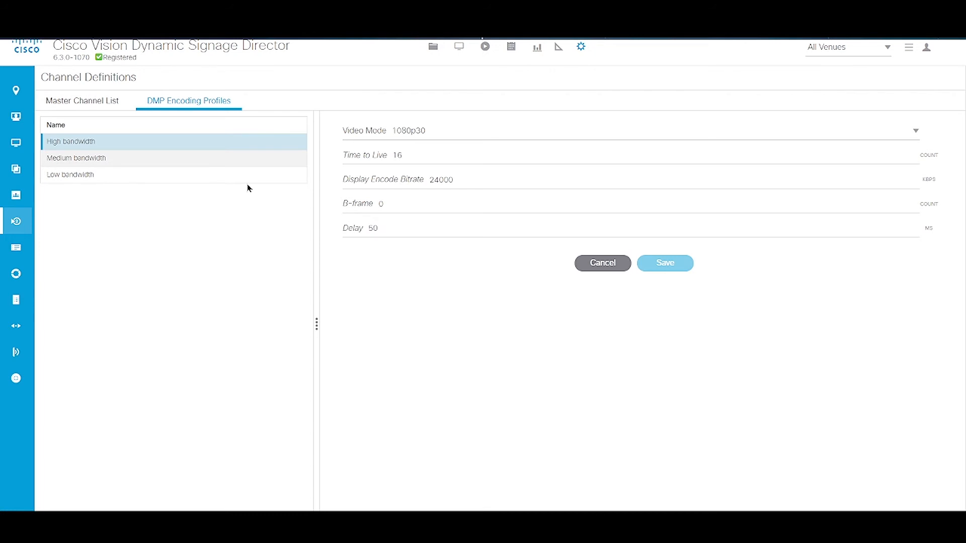
click(93, 102)
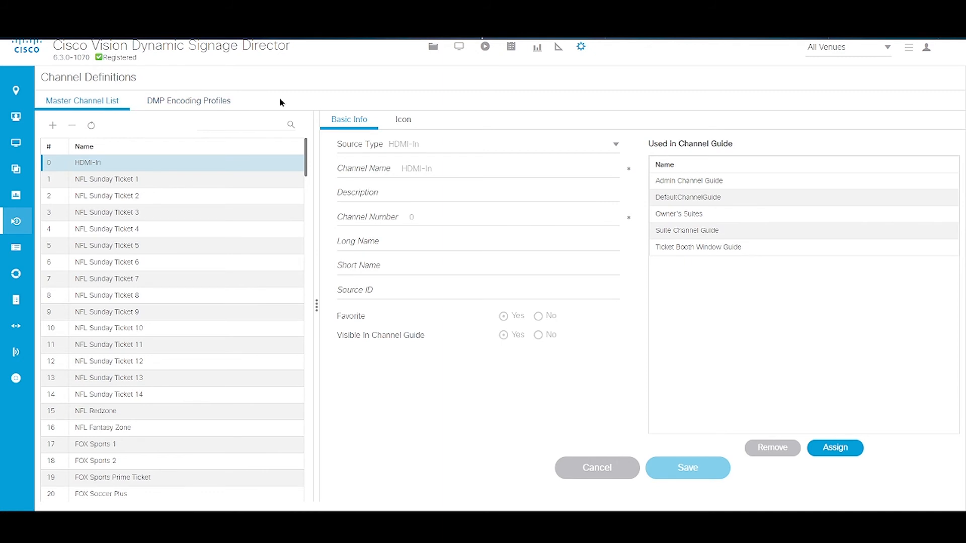
scroll(146, 401, down, 20)
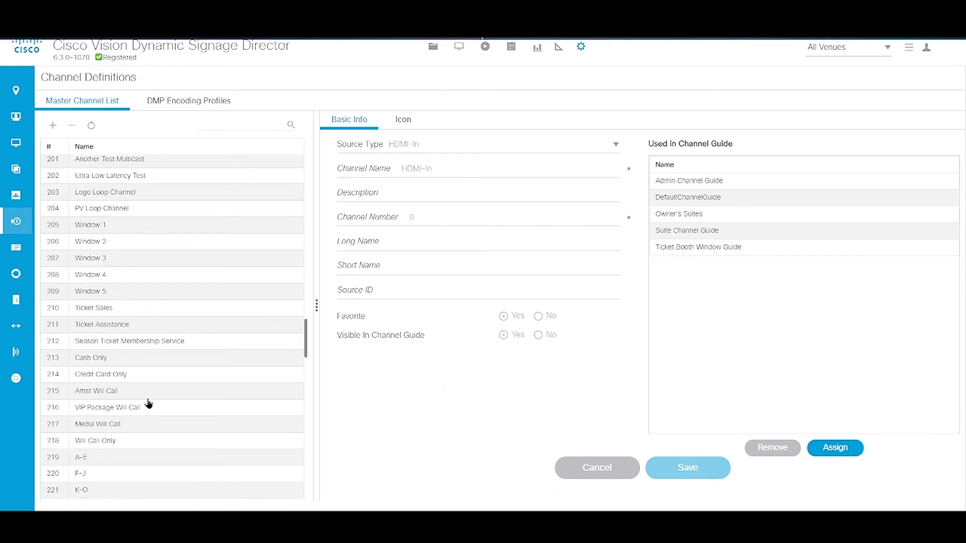
- Examine the L2 South Hall of Fame Club channel's settings, including its DMP-Encoded option and the available encoding profiles
scroll(164, 334, up, 1)
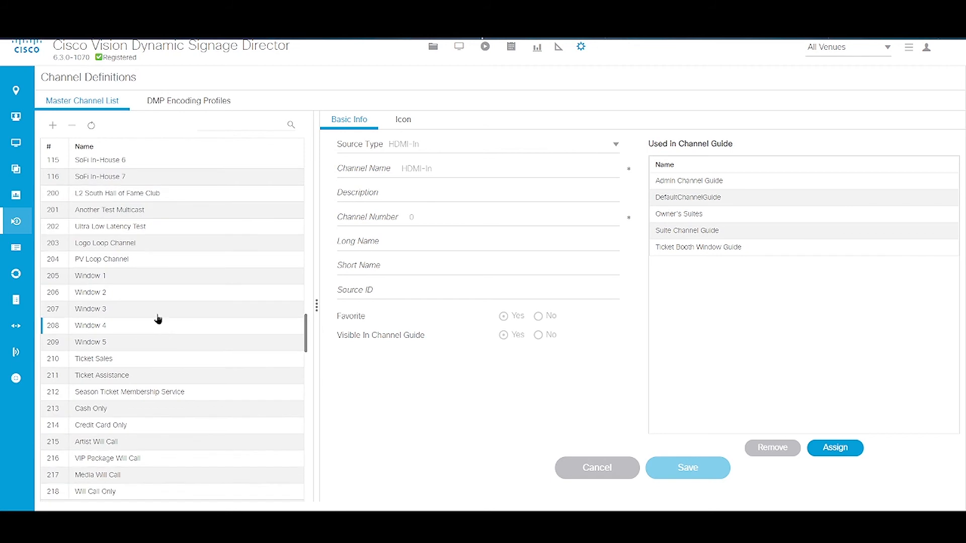
click(120, 197)
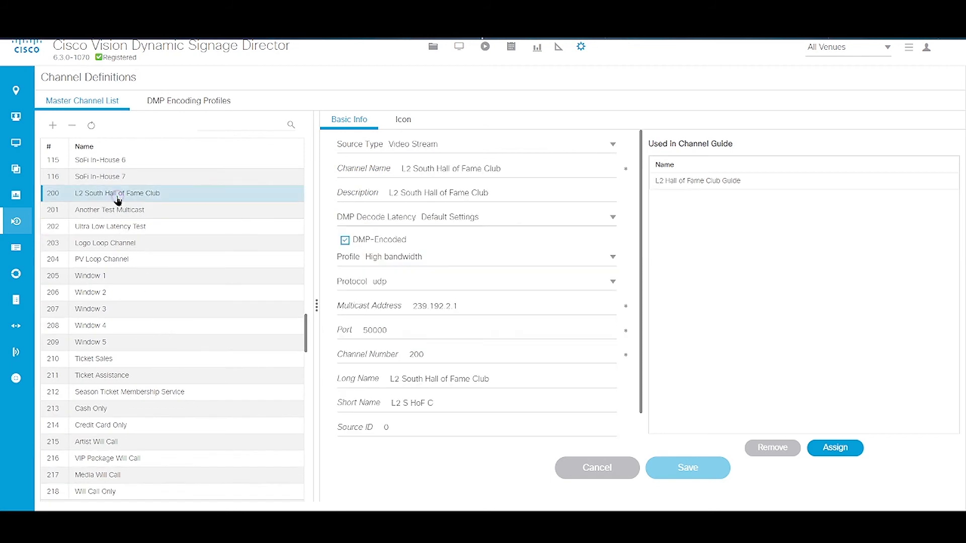
click(423, 246)
click(422, 246)
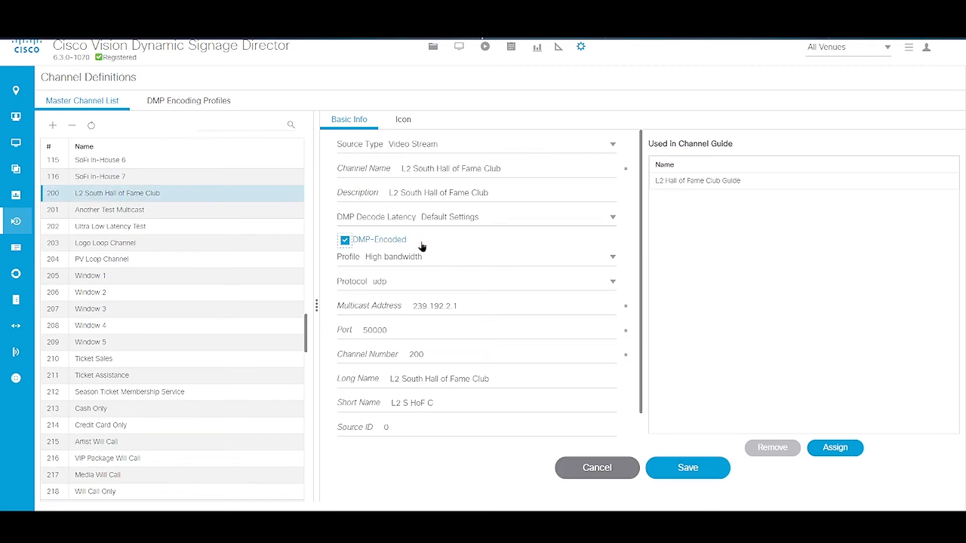
click(443, 260)
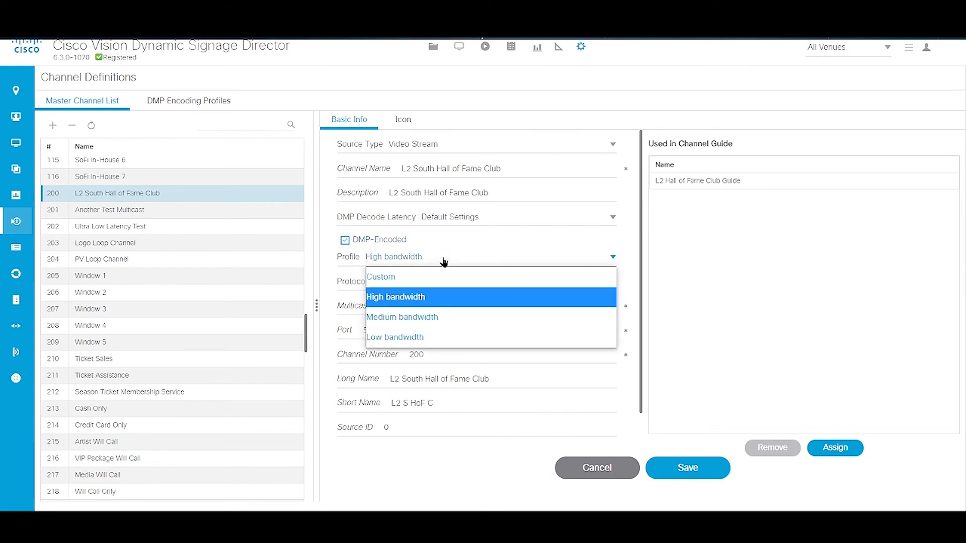
click(444, 261)
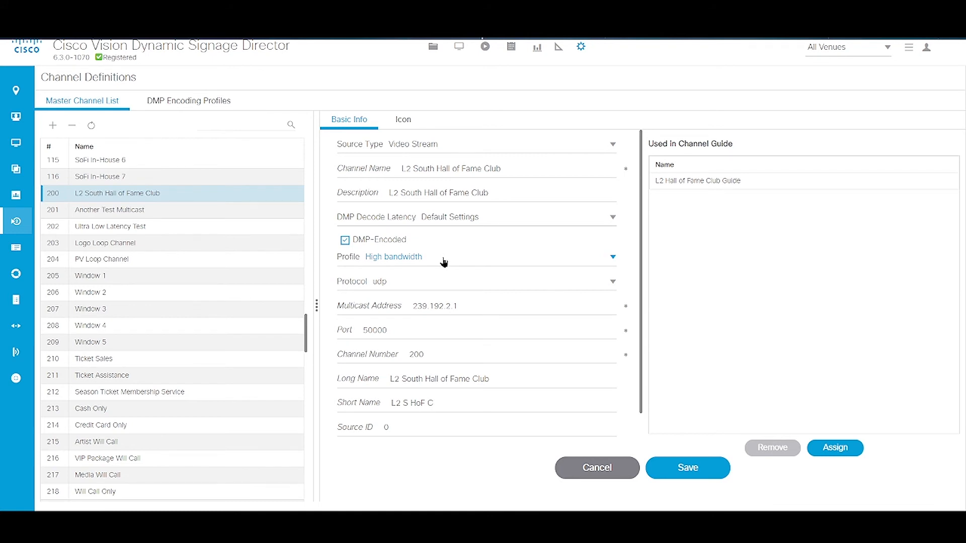
- Open the Channel Guide configuration and browse the channels assigned to Demo Channel Guide
click(8, 256)
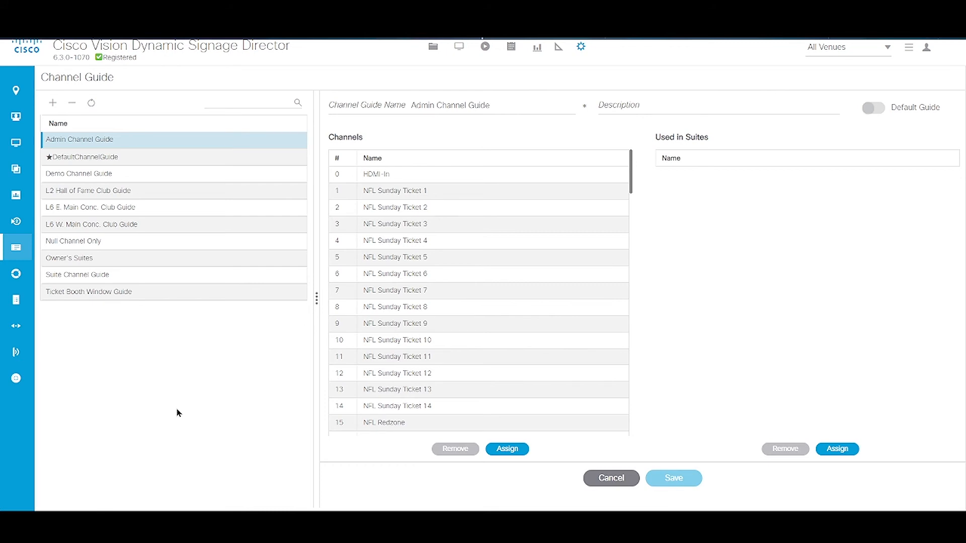
click(136, 177)
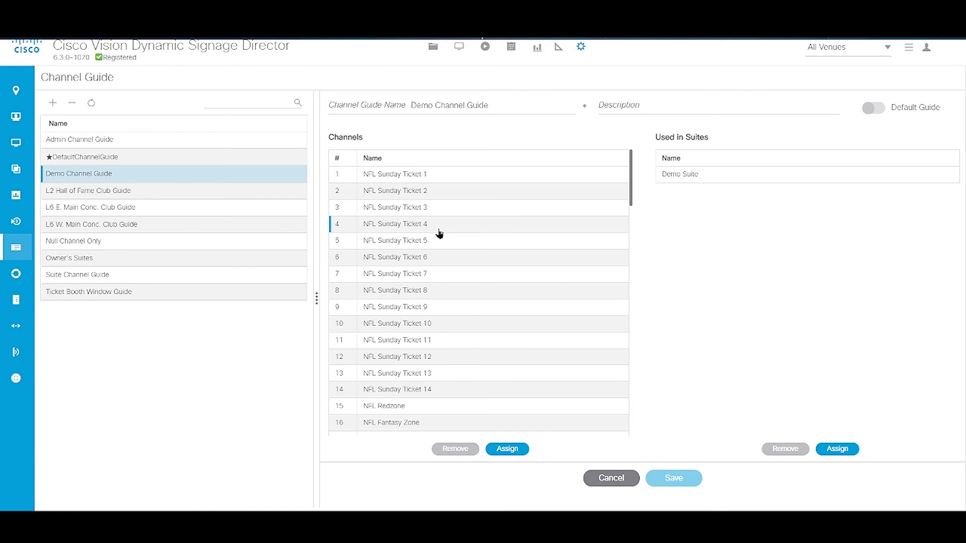
scroll(438, 229, down, 2)
scroll(439, 225, down, 9)
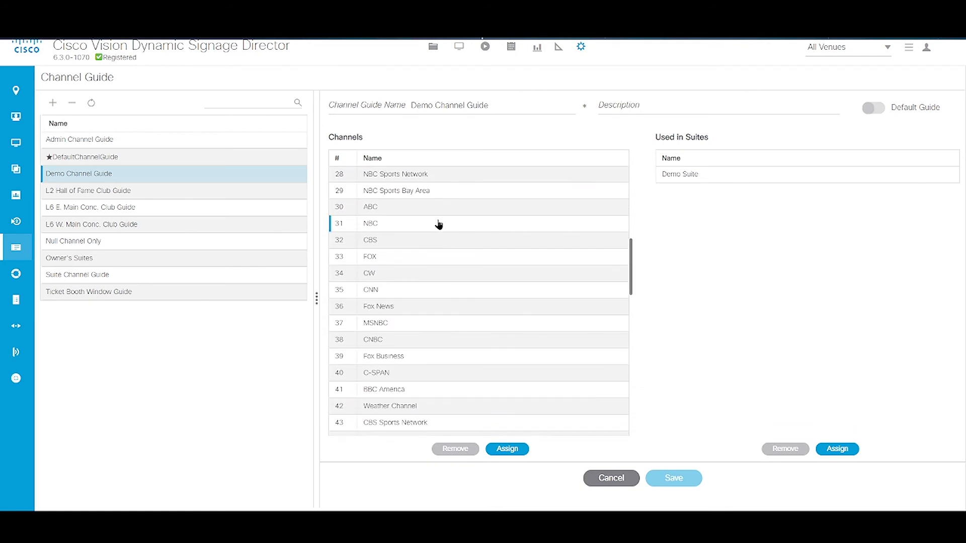
scroll(439, 225, down, 6)
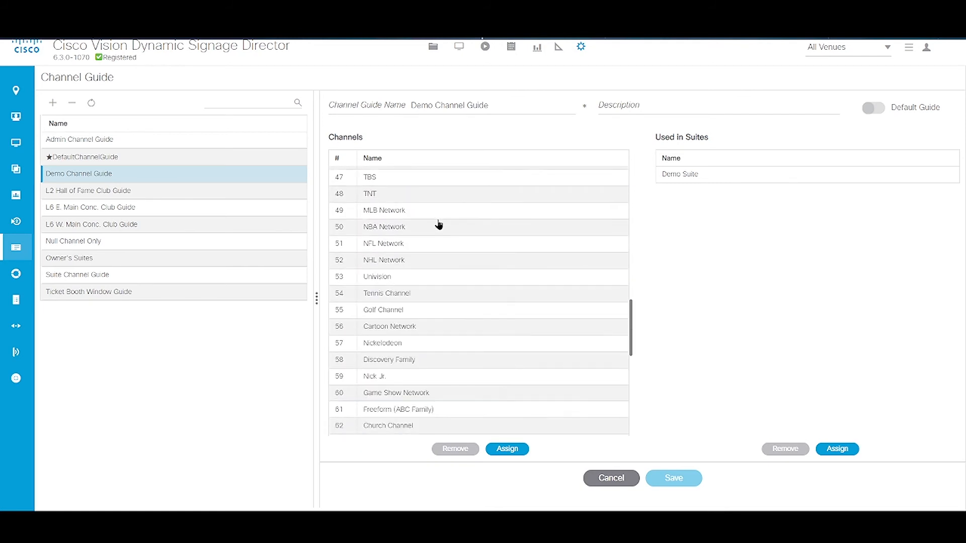
scroll(439, 225, up, 5)
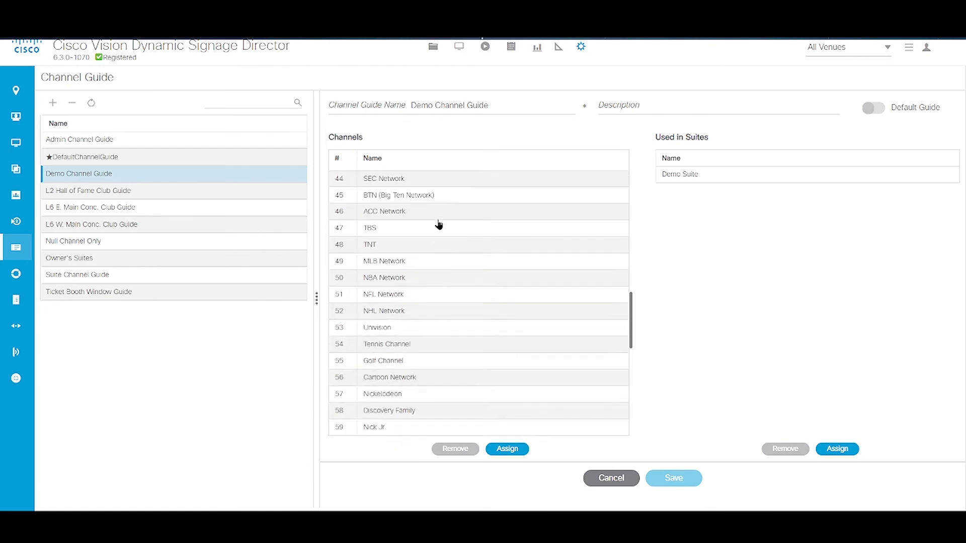
scroll(439, 225, down, 10)
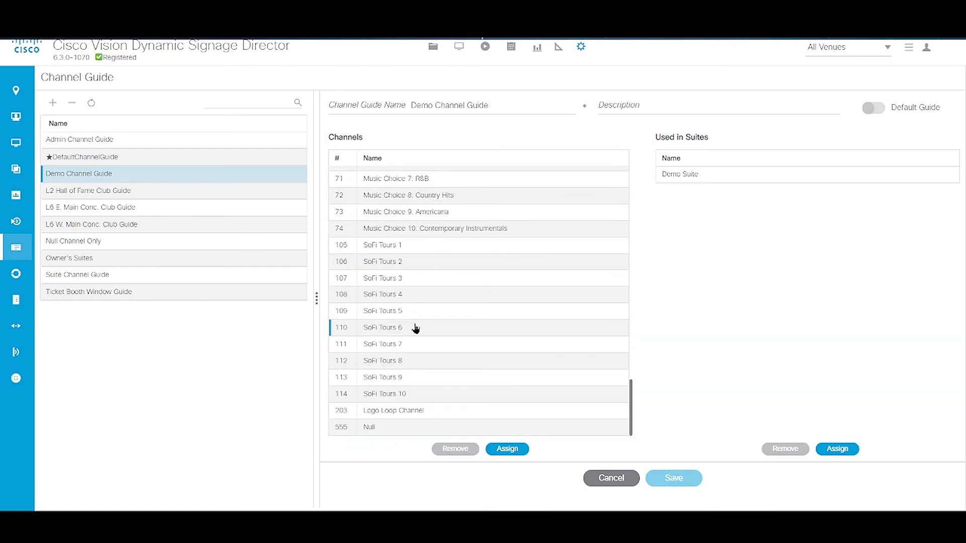
scroll(415, 328, up, 3)
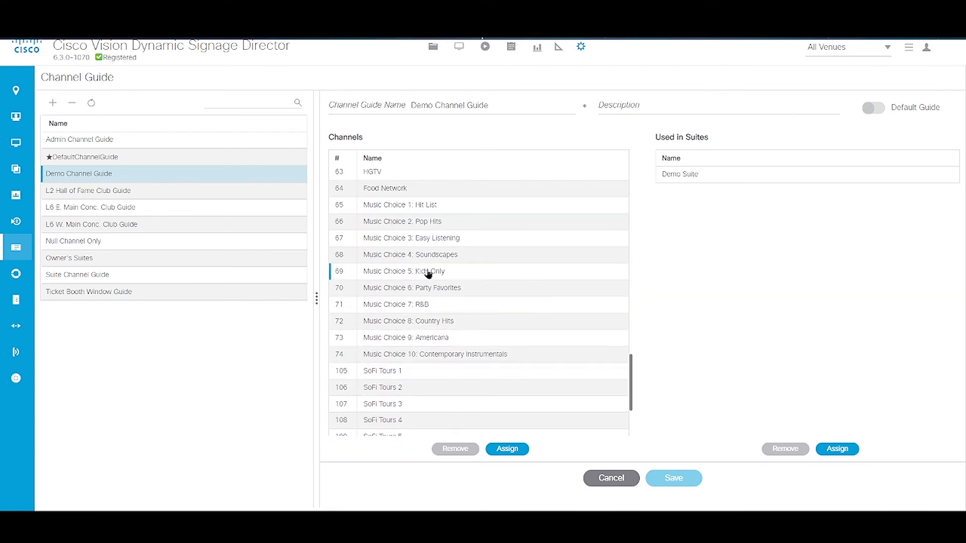
scroll(429, 274, up, 4)
scroll(428, 274, up, 2)
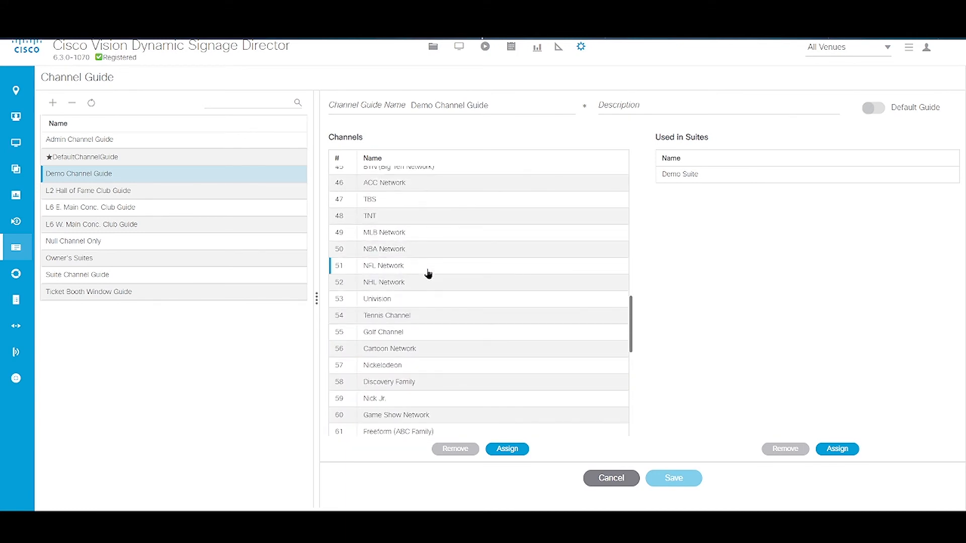
- Select Univision in Demo Channel Guide to review the channel removal option, and check which suites use the guide
click(402, 301)
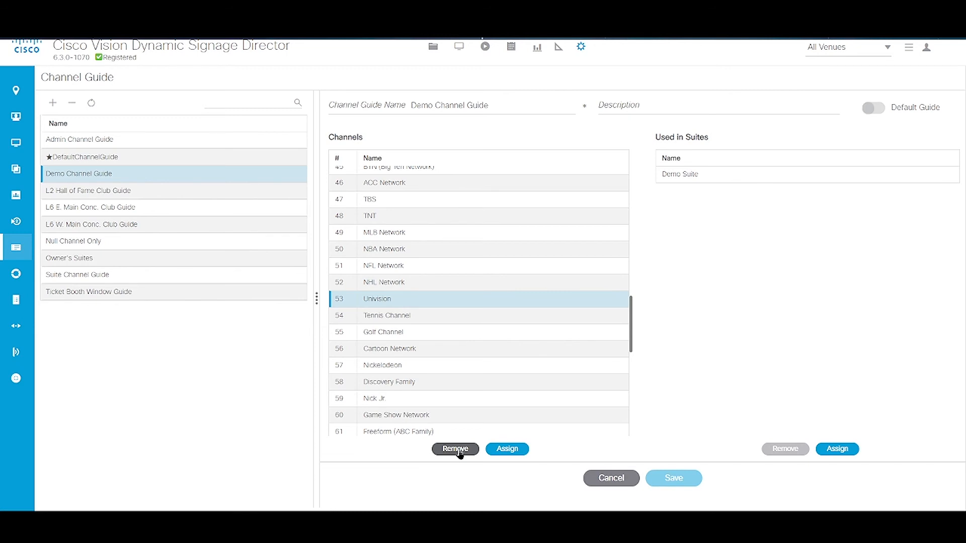
scroll(456, 300, up, 3)
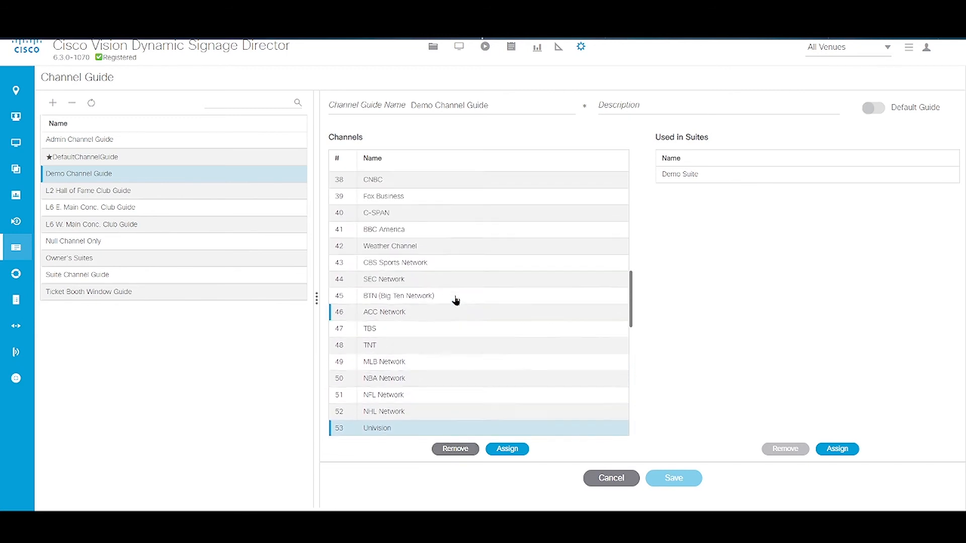
scroll(456, 301, up, 6)
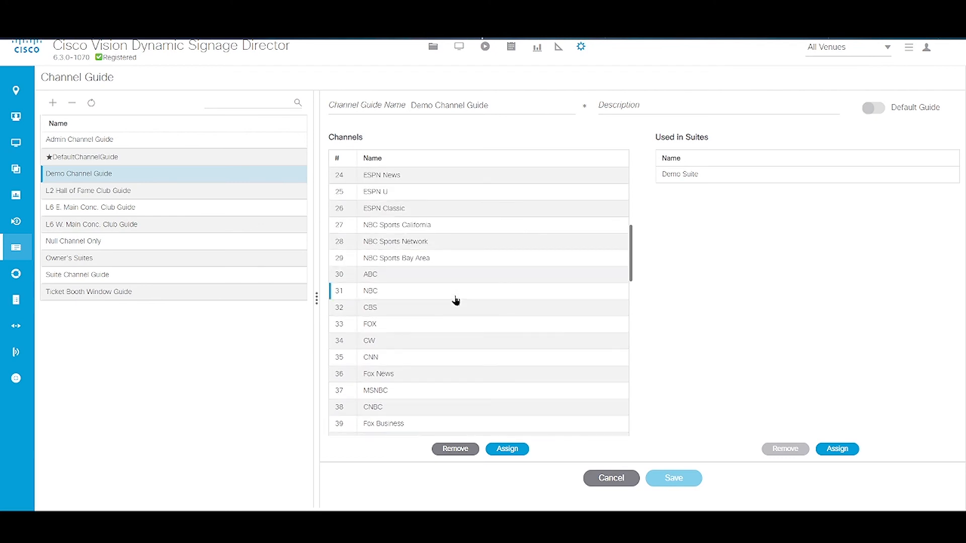
scroll(455, 301, up, 7)
scroll(455, 301, up, 4)
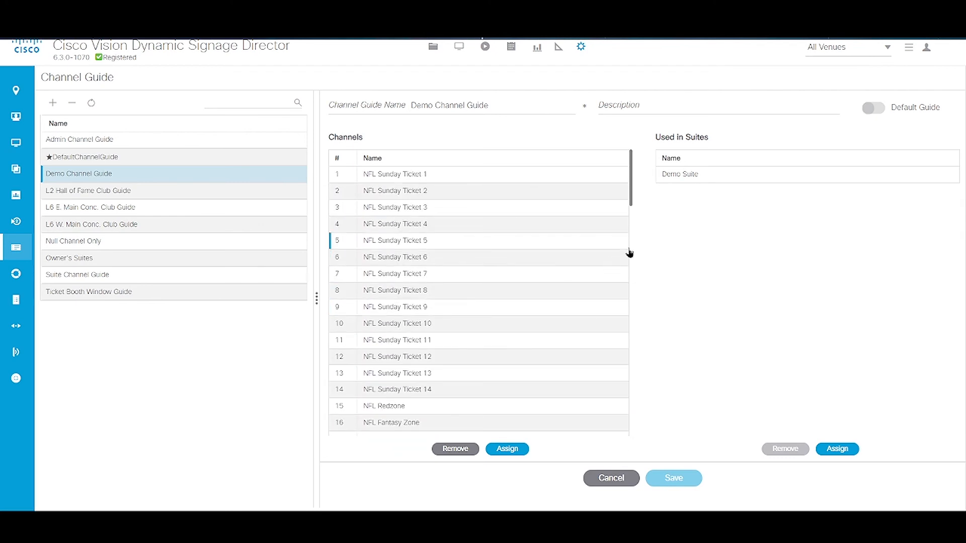
click(688, 191)
- Create a Data Integration data source named Clock with the type GSIS: NFL,Clock
click(17, 276)
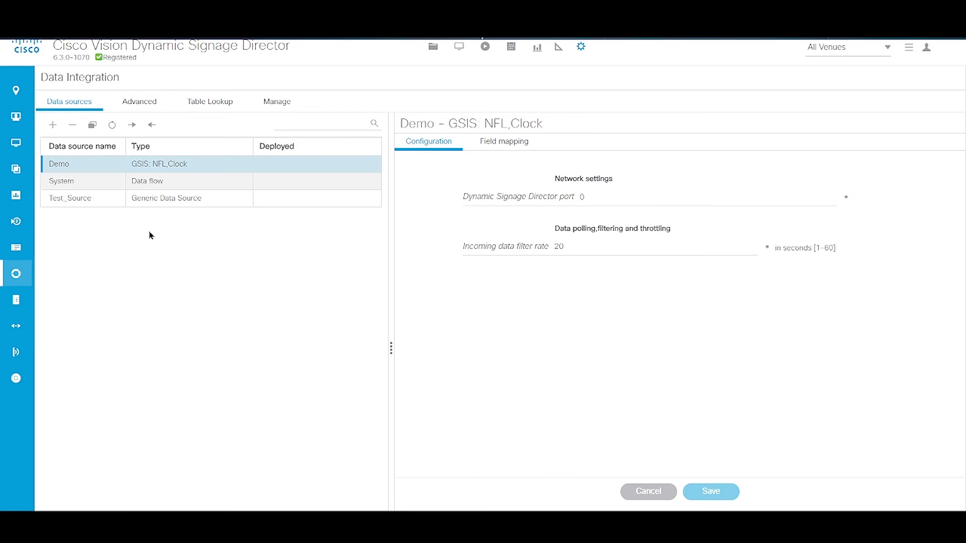
click(54, 124)
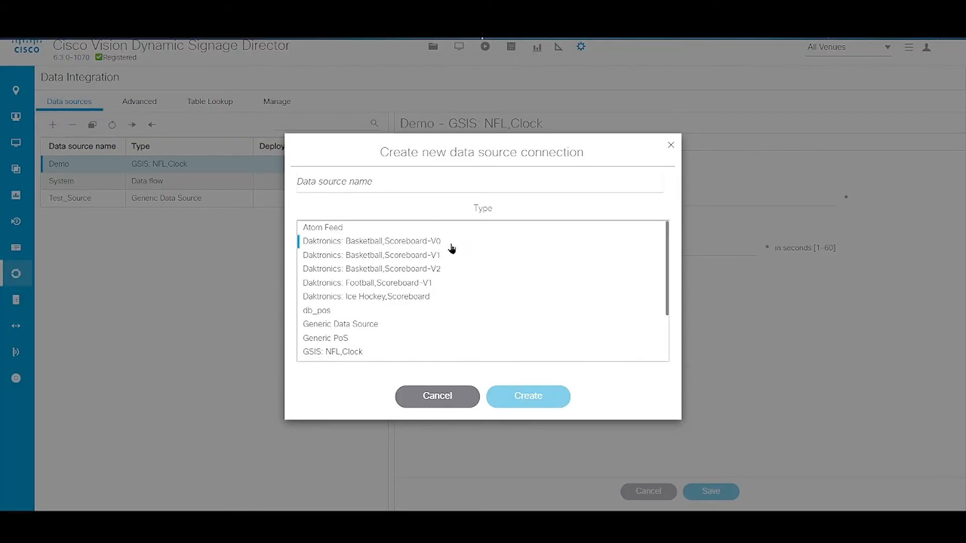
scroll(375, 330, down, 1)
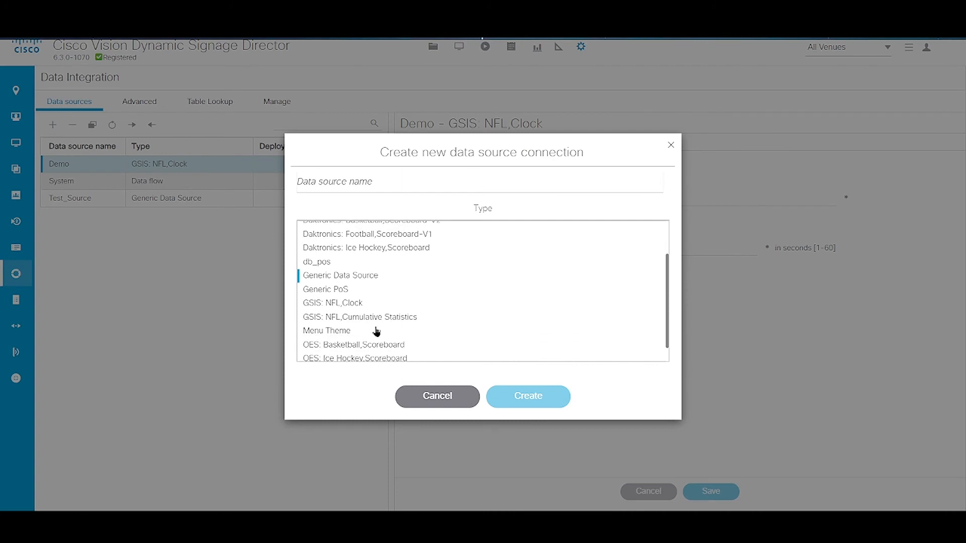
click(356, 304)
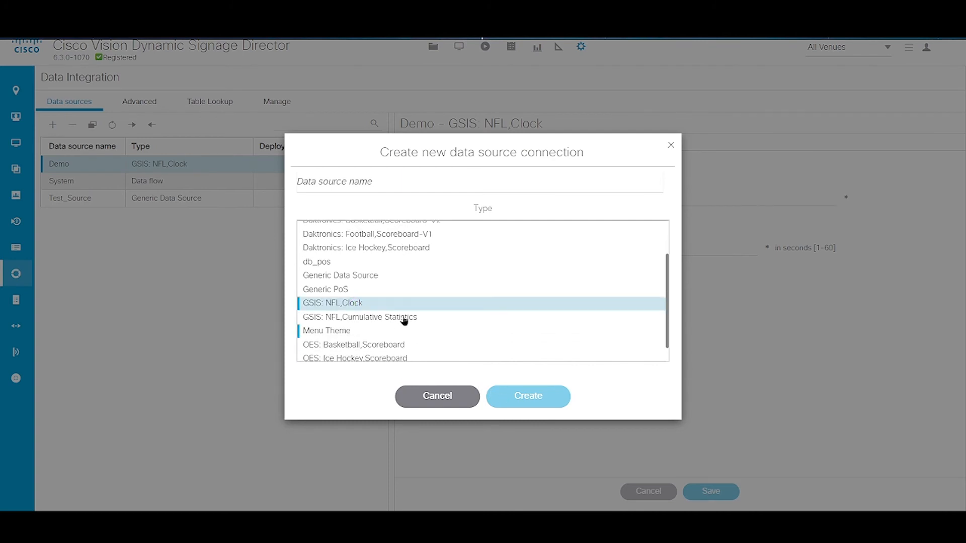
click(386, 184)
text(Clock)
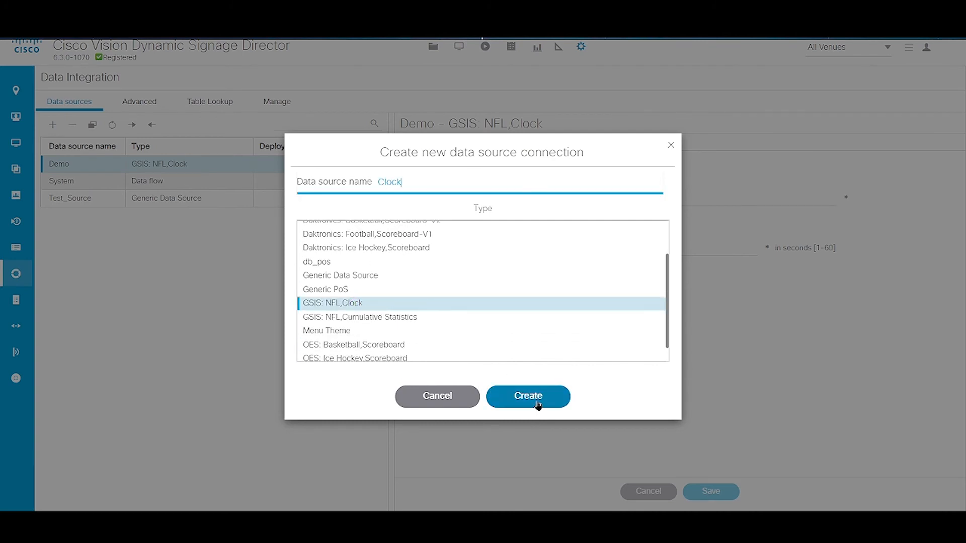
click(538, 406)
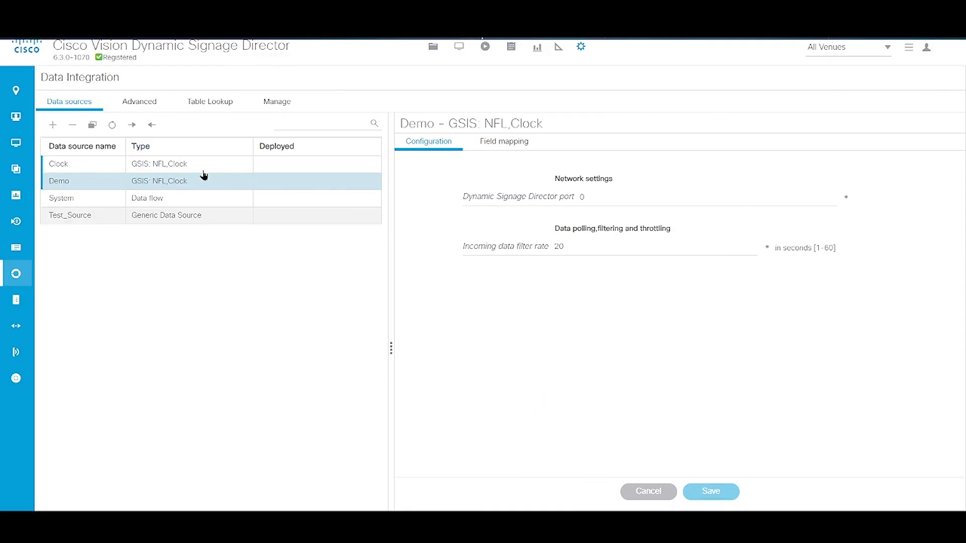
- Add a clockTime output field to the Clock data source from the GameClock input fields, passing the input value through
click(204, 168)
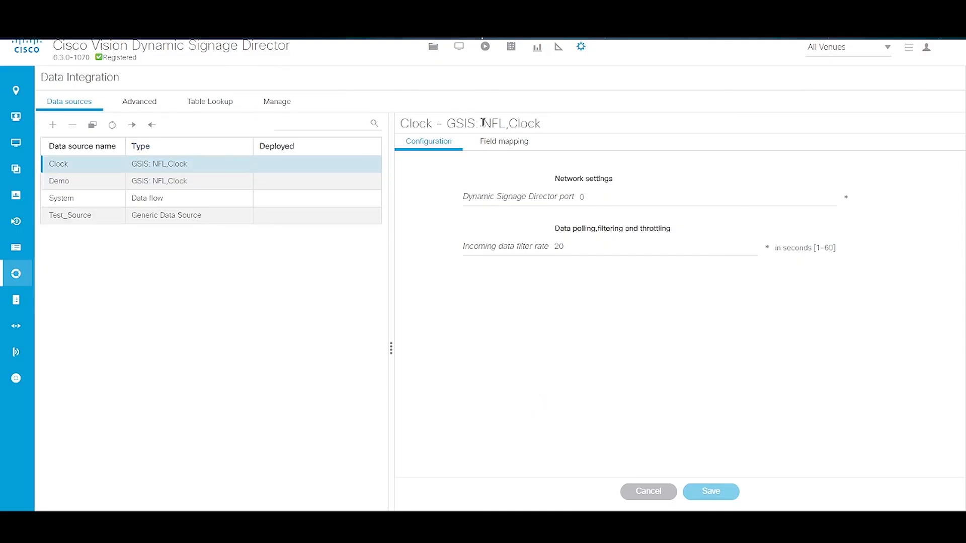
click(500, 142)
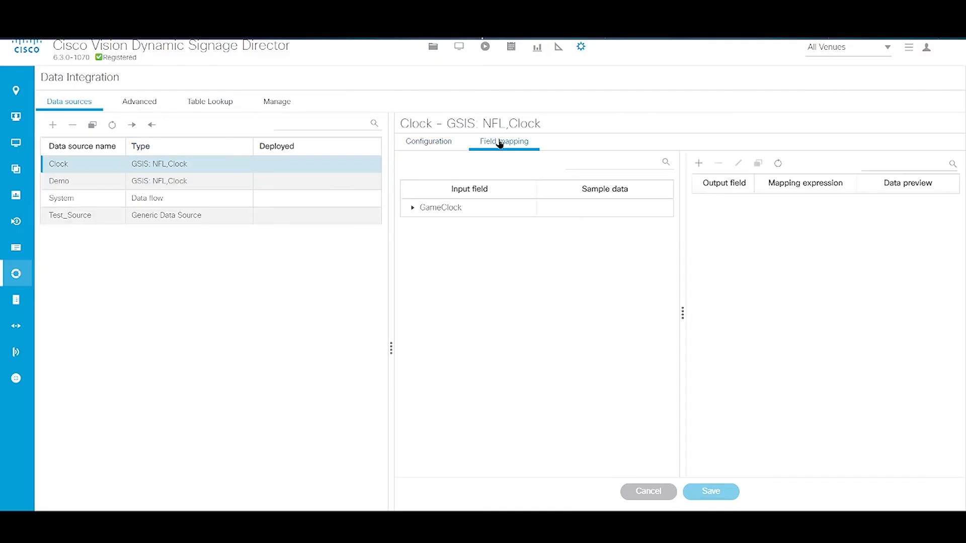
click(410, 210)
click(412, 209)
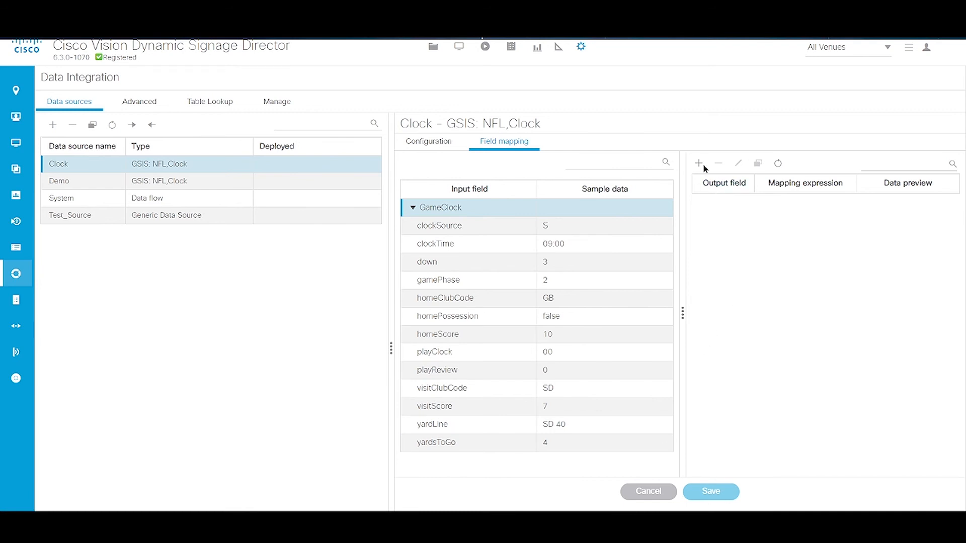
click(489, 243)
drag(519, 248, 762, 254)
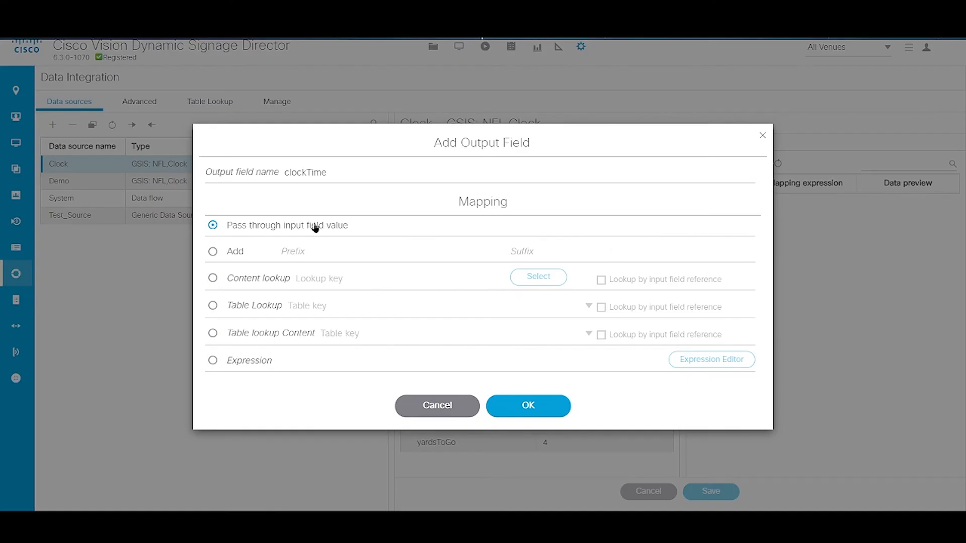
click(507, 410)
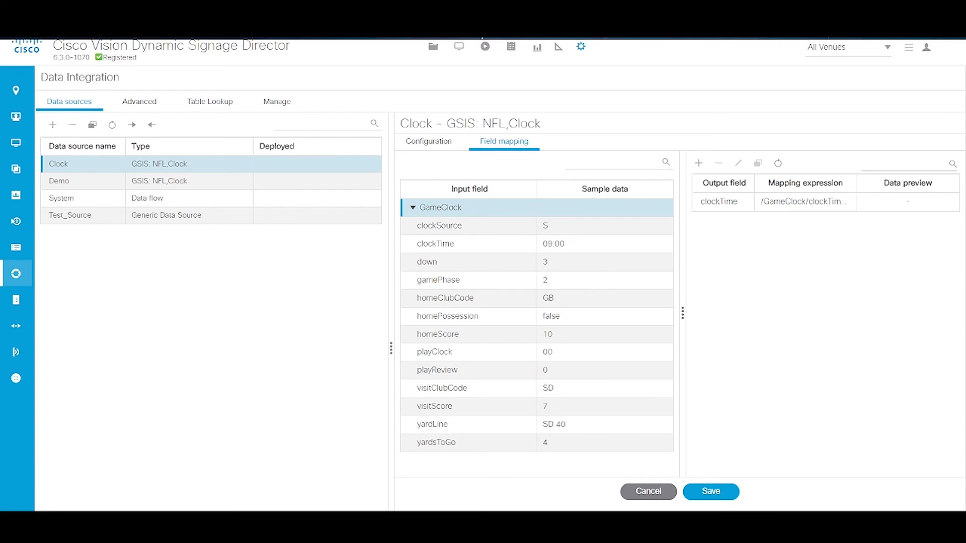
- Open the Script run history and browse the list of past script runs
click(20, 305)
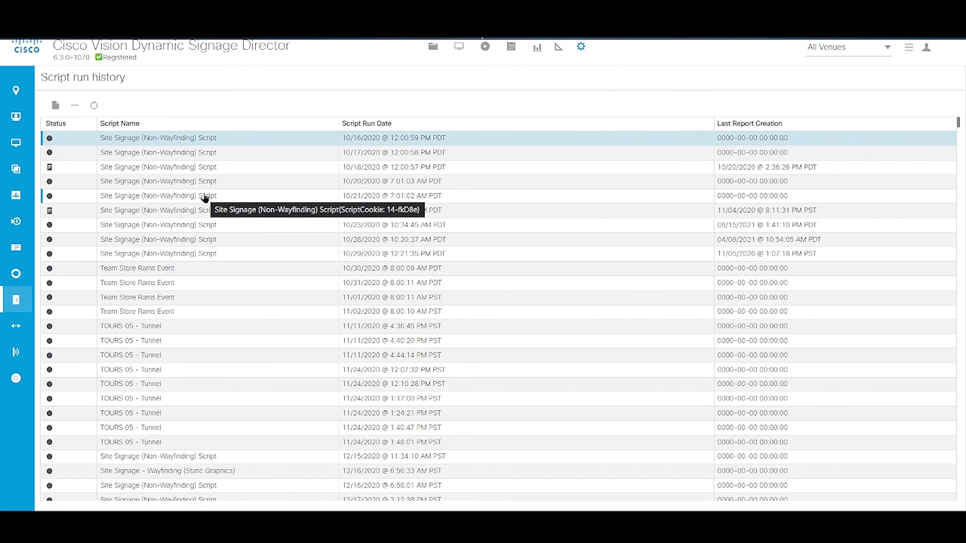
scroll(171, 264, down, 3)
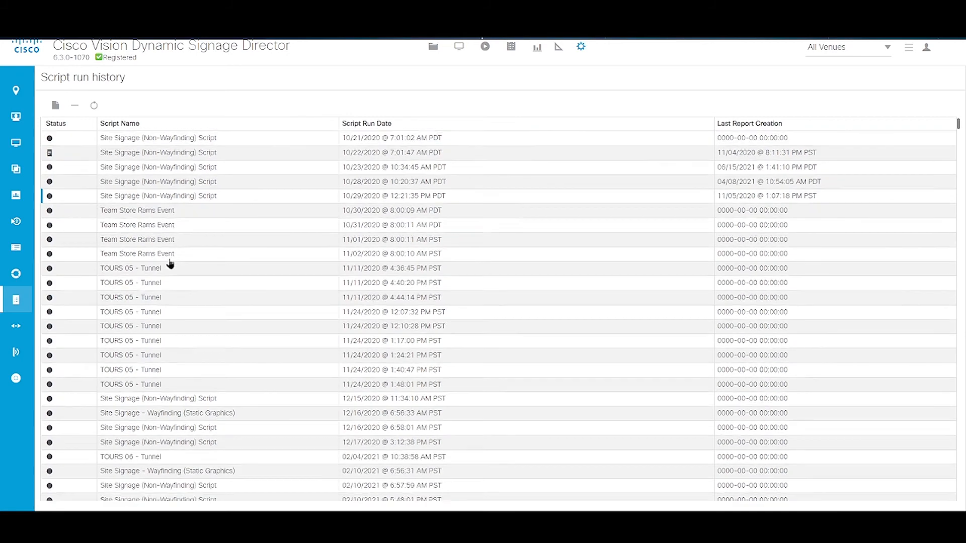
scroll(170, 264, down, 3)
scroll(170, 262, down, 8)
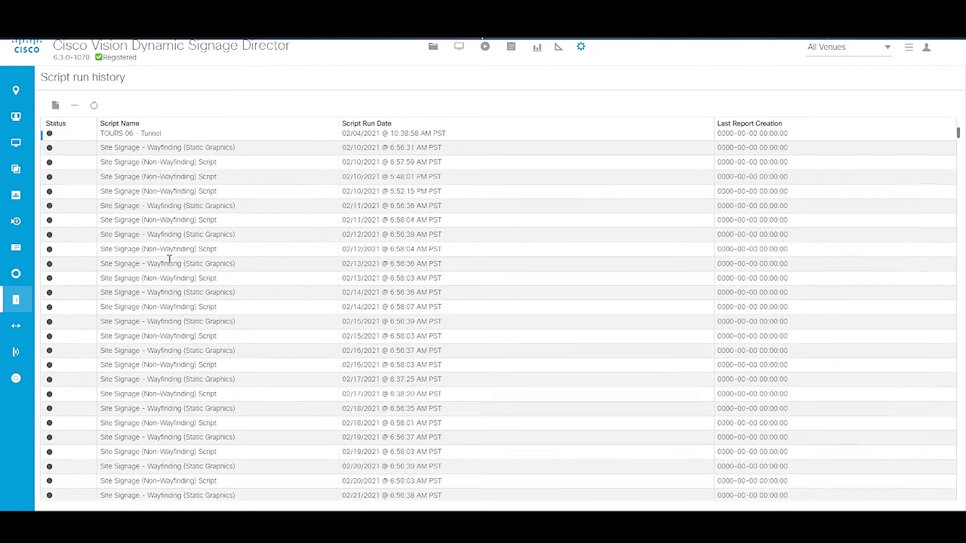
scroll(171, 262, up, 15)
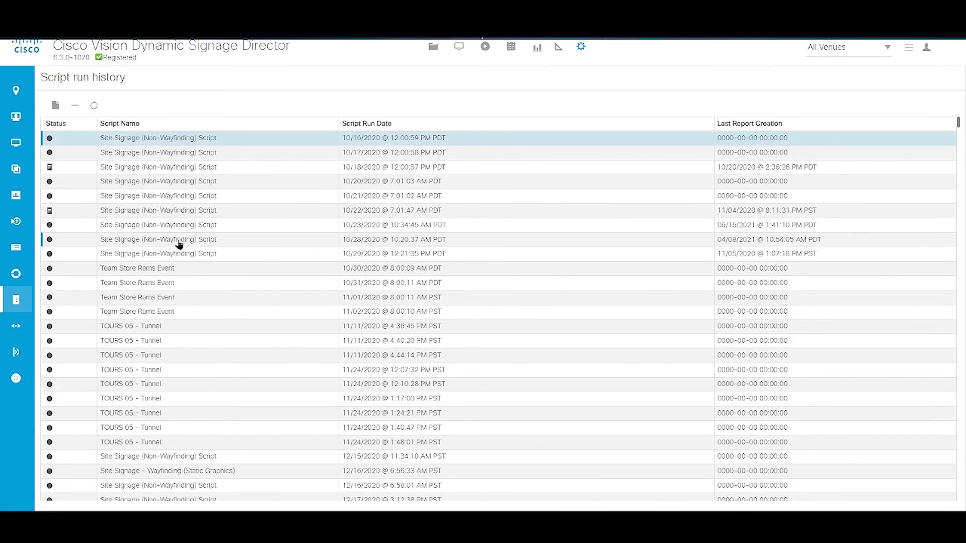
- View the report download options for the Site Signage (Non-Wayfinding) Script run of 10/22/2020, and close them without downloading
click(158, 215)
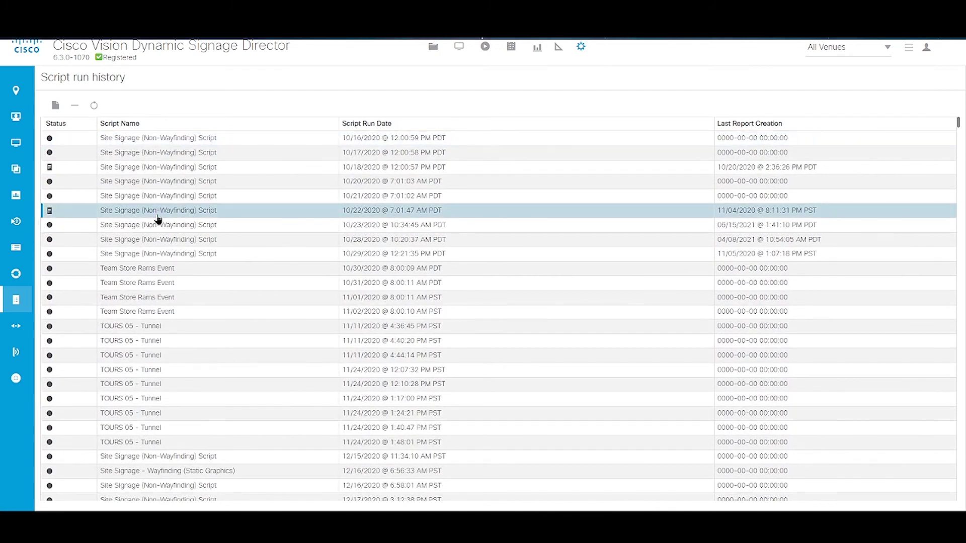
click(51, 215)
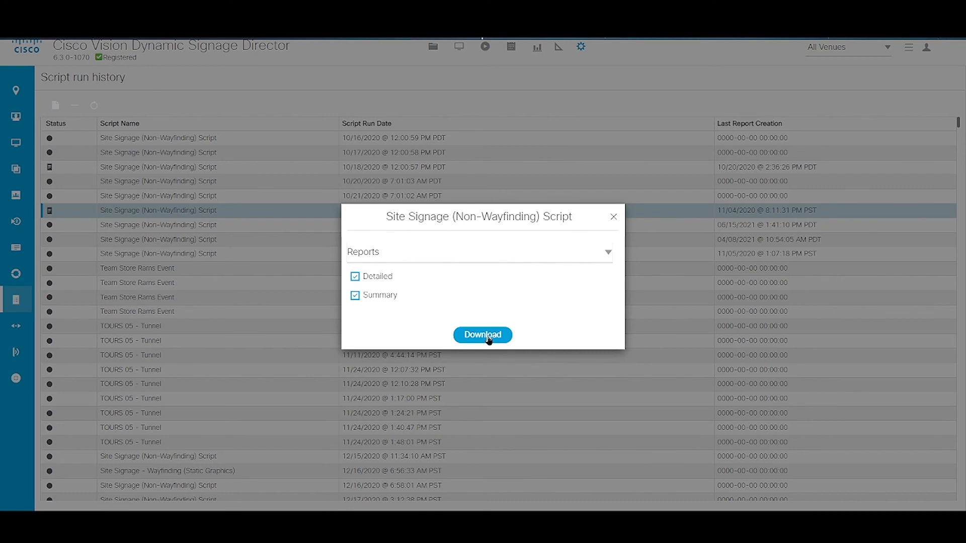
click(614, 219)
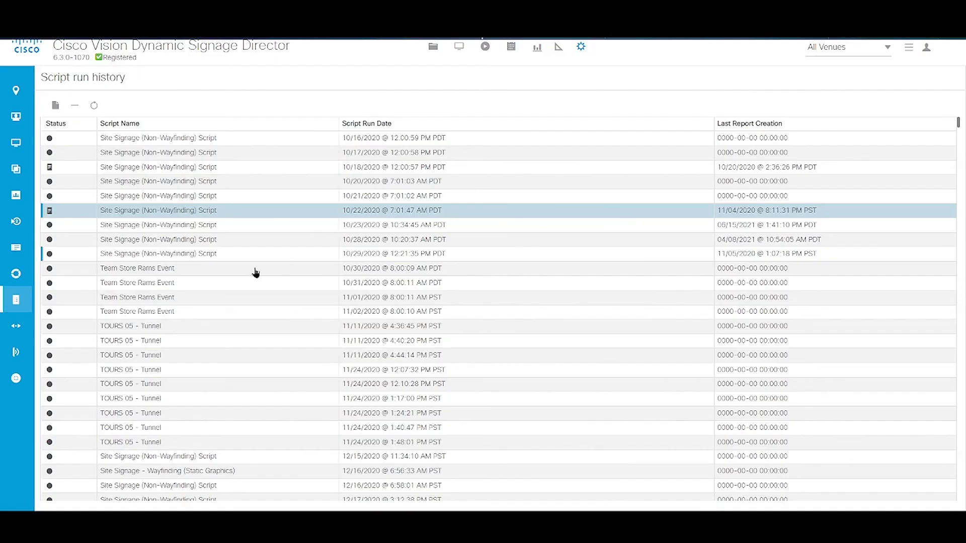
- Open the Triggers configuration, widen the trigger list, and review the input triggers and output triggers
click(20, 331)
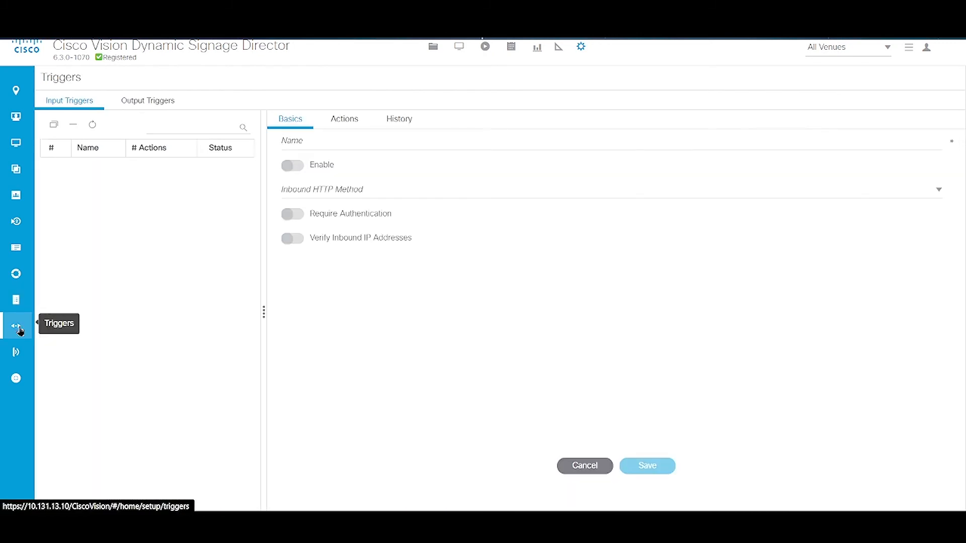
drag(263, 316, 555, 354)
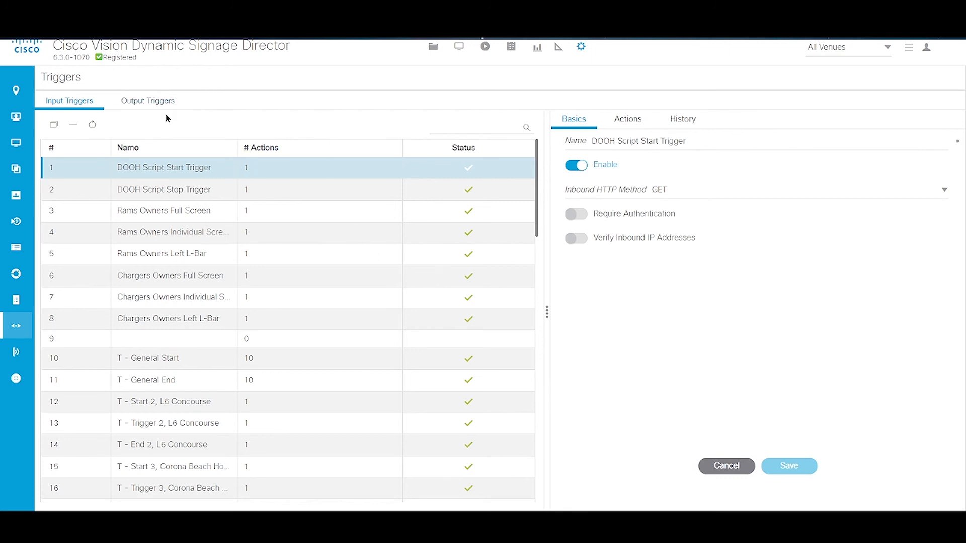
click(155, 102)
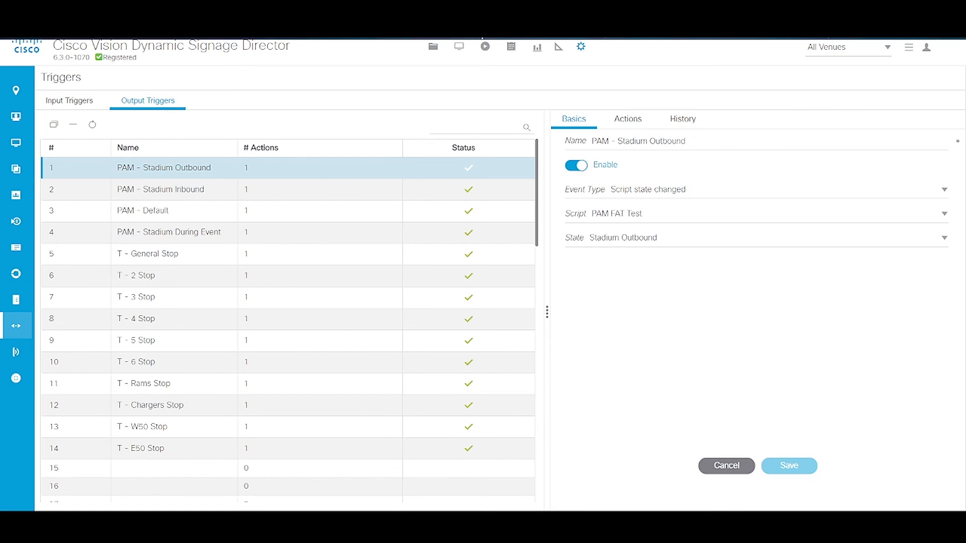
- Open the TV Off Configuration and select Demo Zone among the assigned zones
mouse_move(387, 521)
click(2, 358)
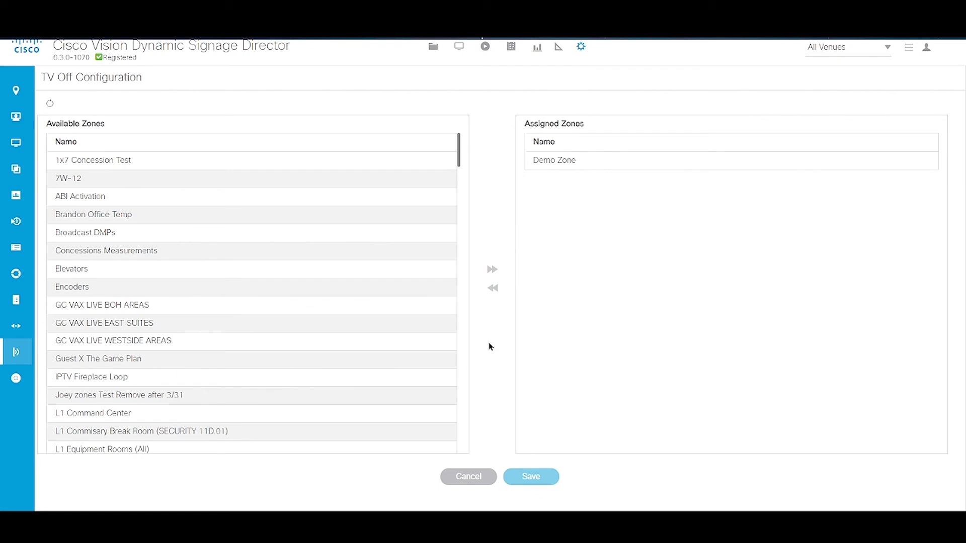
click(589, 161)
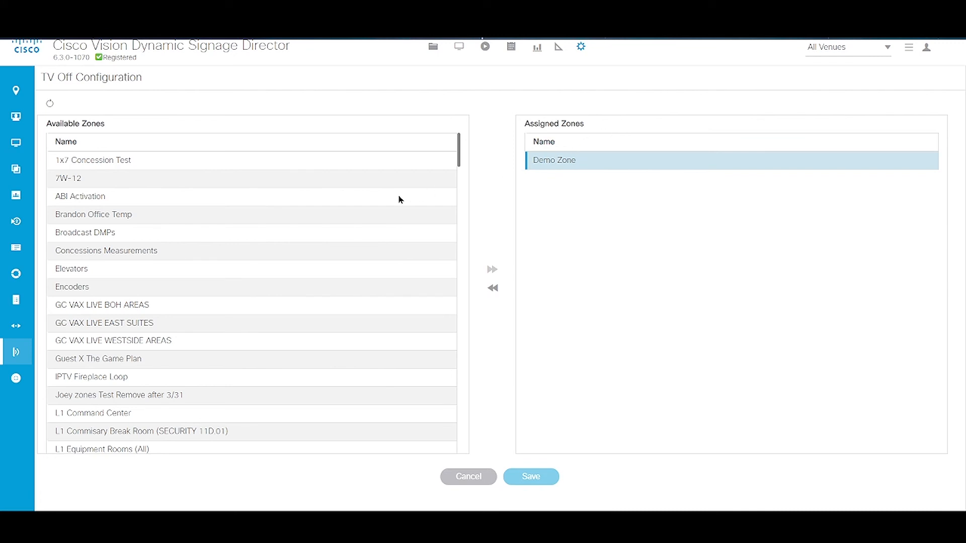
- Open System Configuration and review the Dynamic Signage Director Settings properties
click(18, 385)
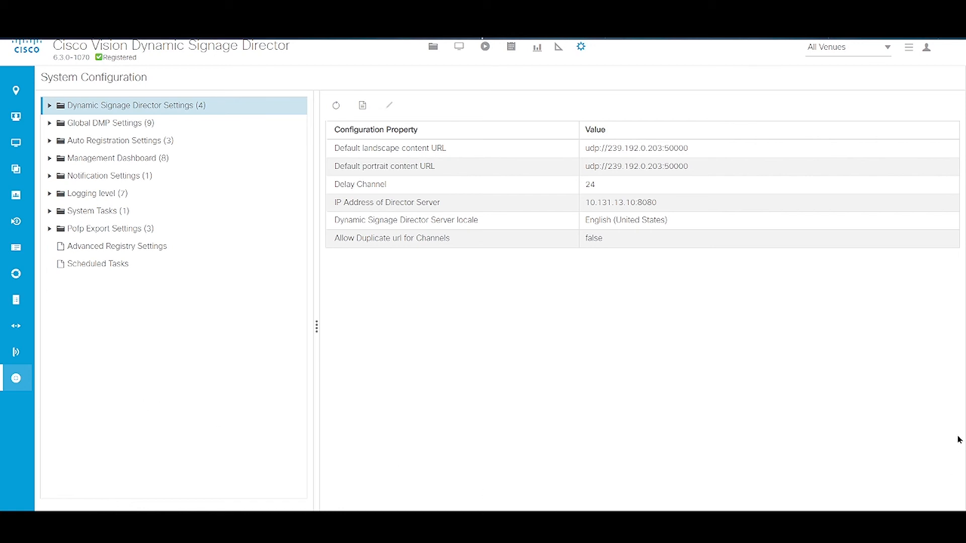
click(864, 246)
click(824, 149)
- View the Turn TVs Off confirmation and dismiss it without turning the TVs off
click(909, 53)
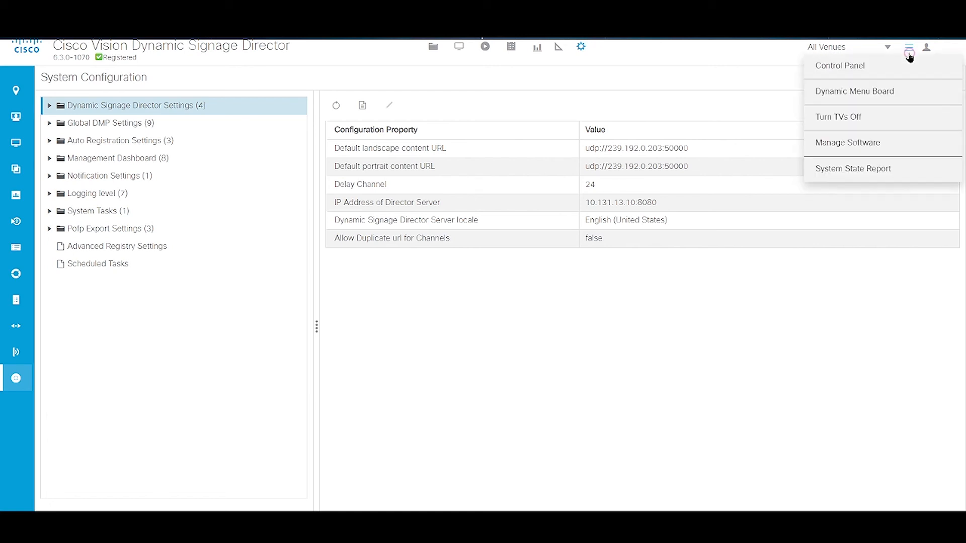
click(874, 124)
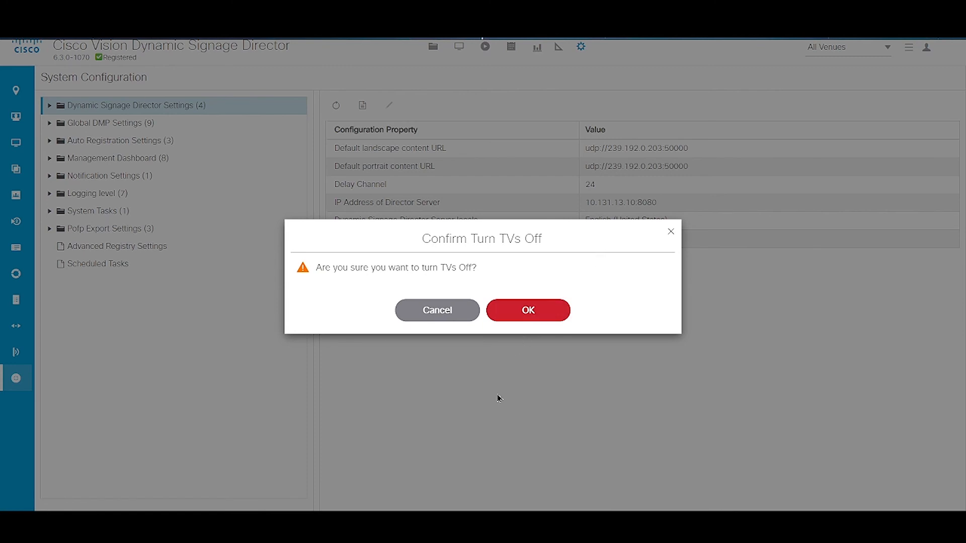
click(673, 236)
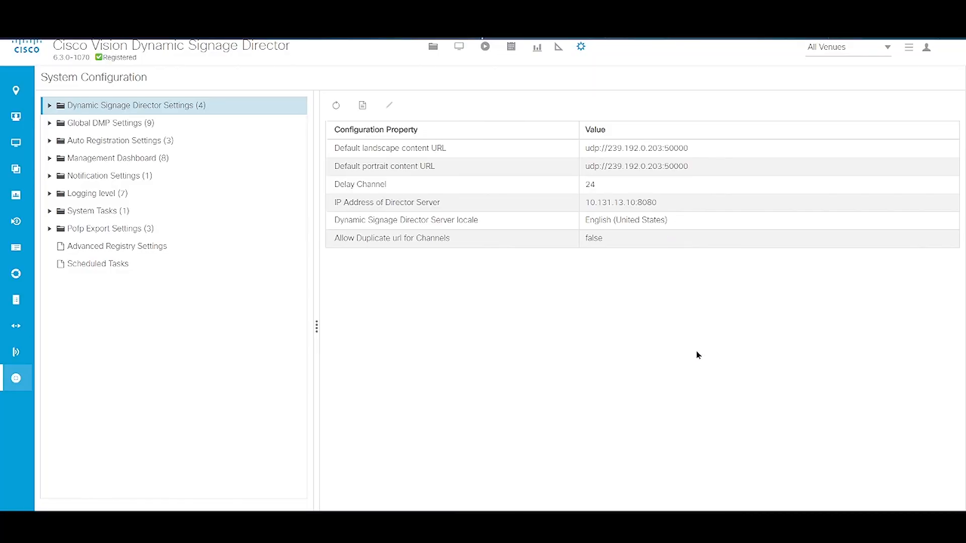
- Open the System State Report and review its report destination and level options, including full logs and viewing in the browser
click(802, 195)
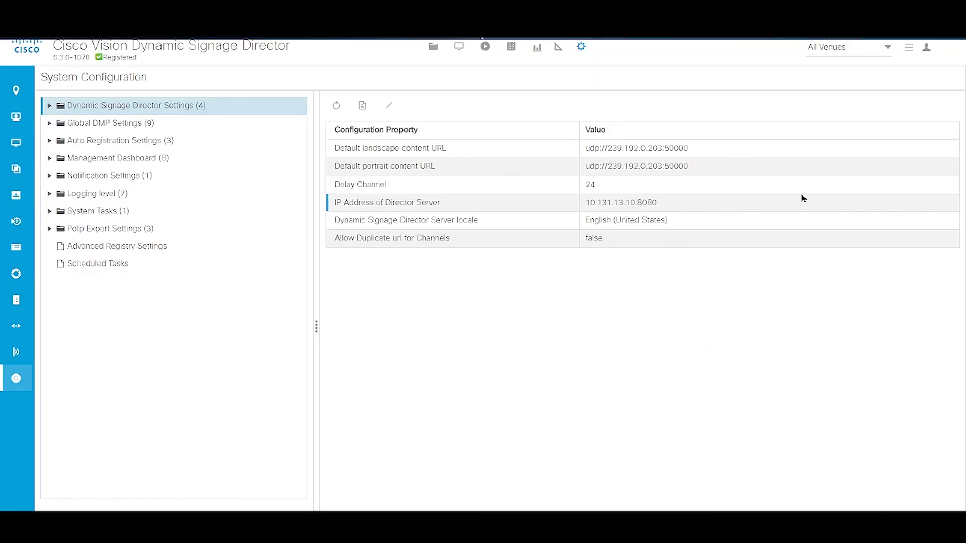
click(909, 47)
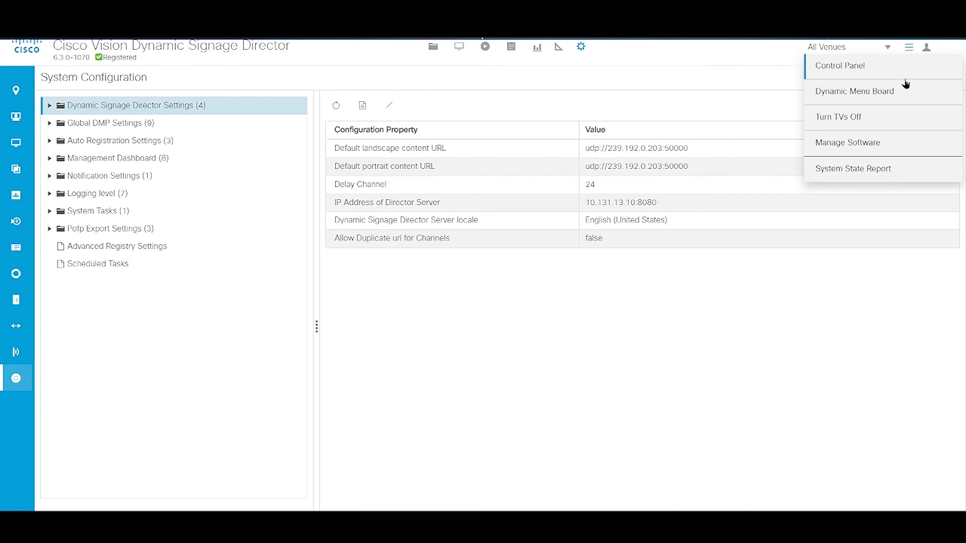
click(907, 169)
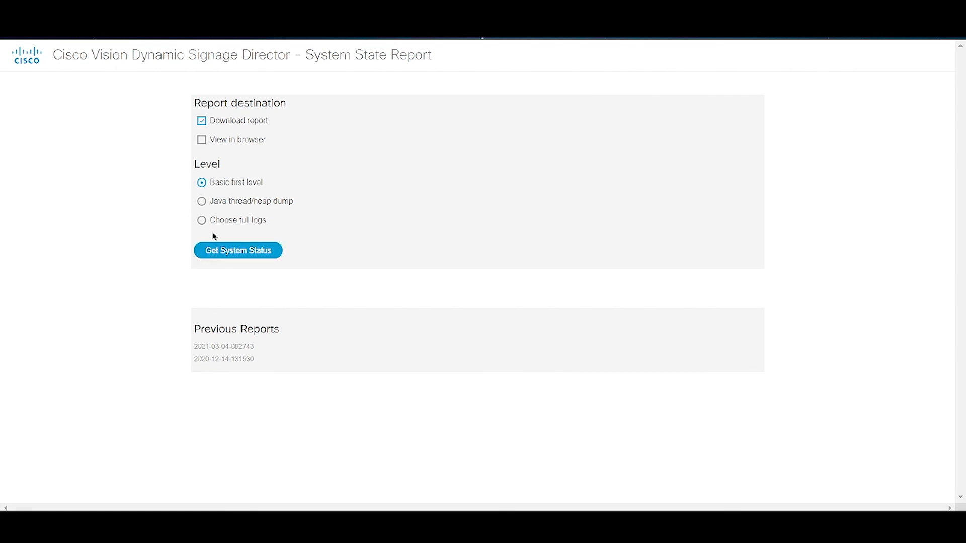
click(218, 217)
click(247, 146)
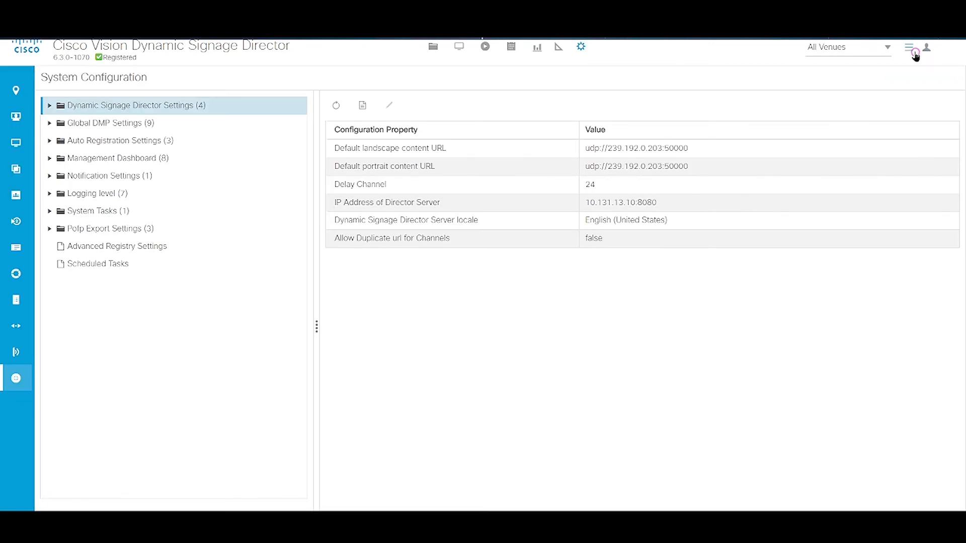
- Open Manage Software and look through its DMP firmware, upgrade, language packs, fonts and certificates sections
click(914, 50)
click(867, 143)
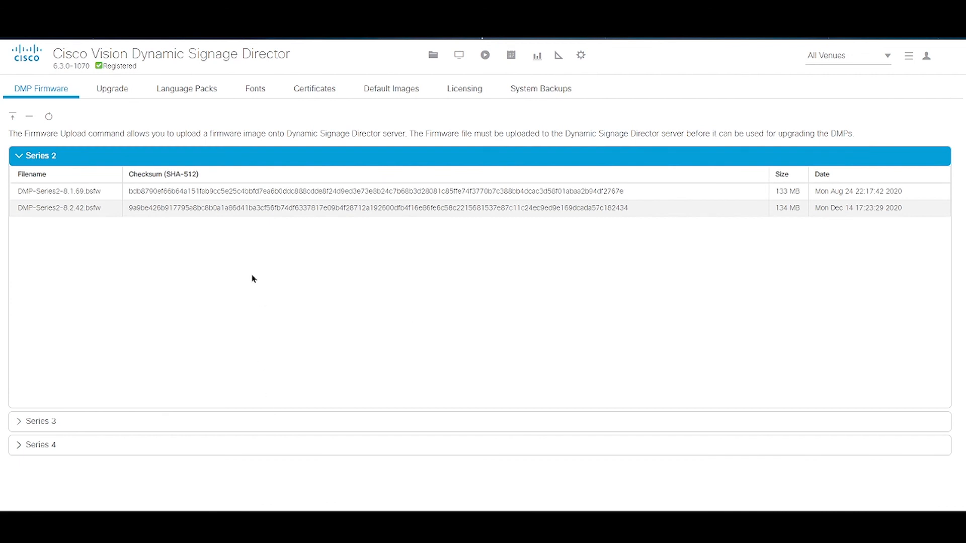
click(113, 96)
click(166, 96)
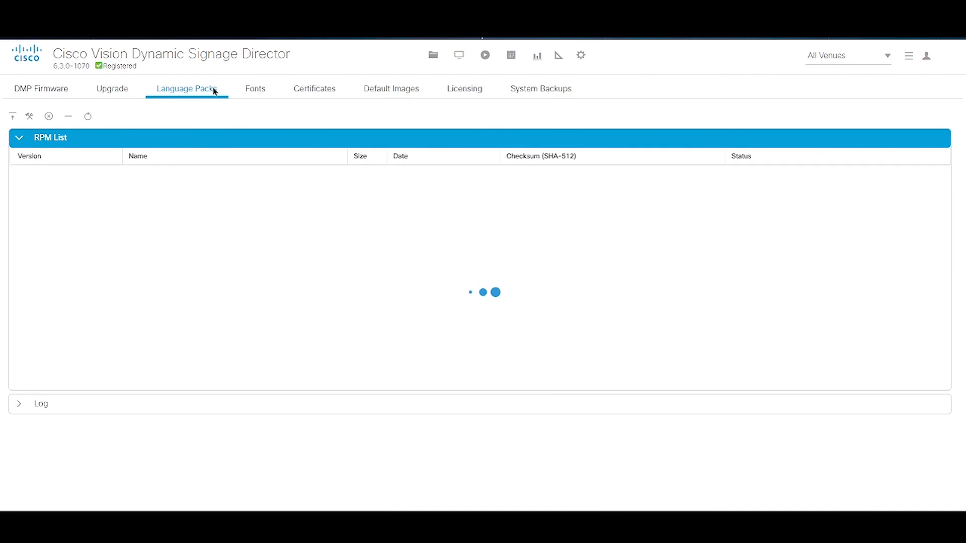
click(258, 98)
click(322, 95)
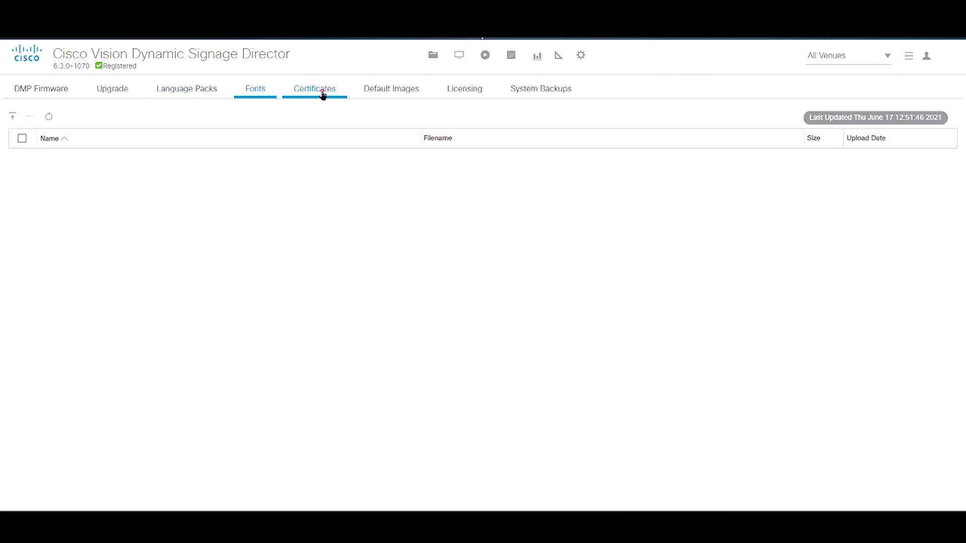
- Review the default images for the DMP background, channel guide background and login background
click(371, 97)
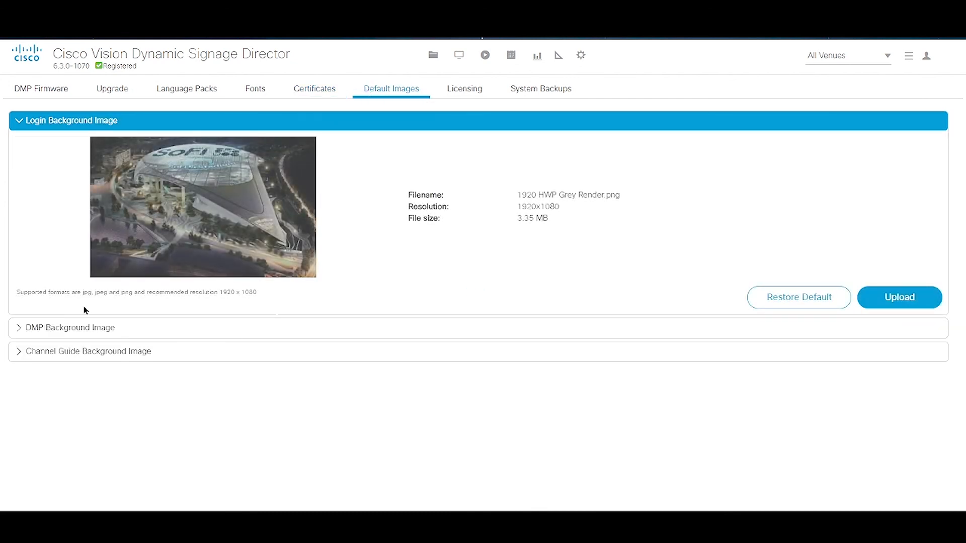
click(24, 329)
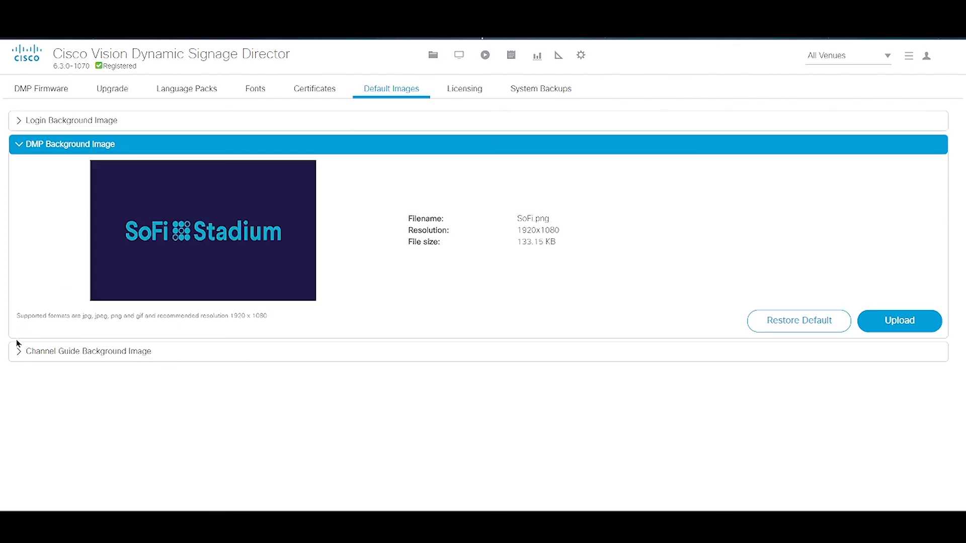
click(17, 358)
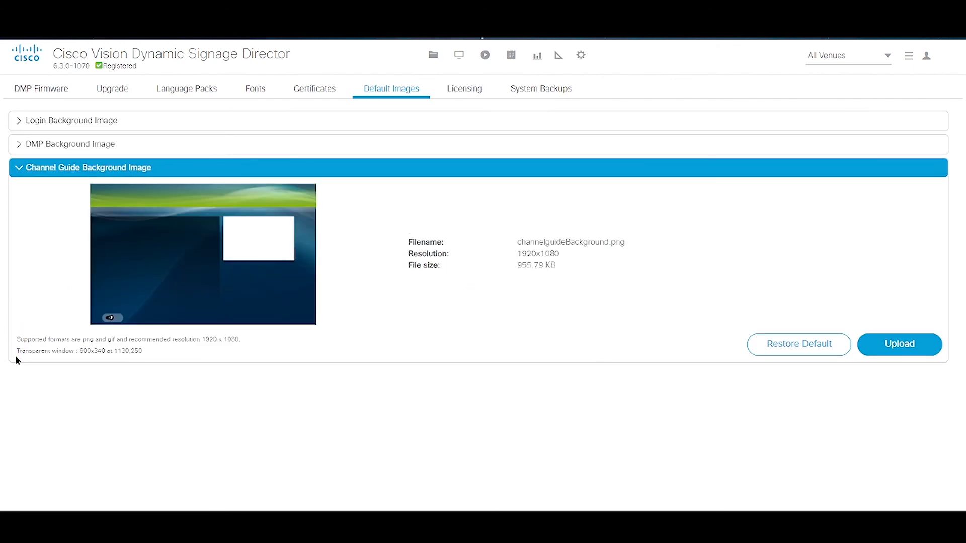
click(17, 129)
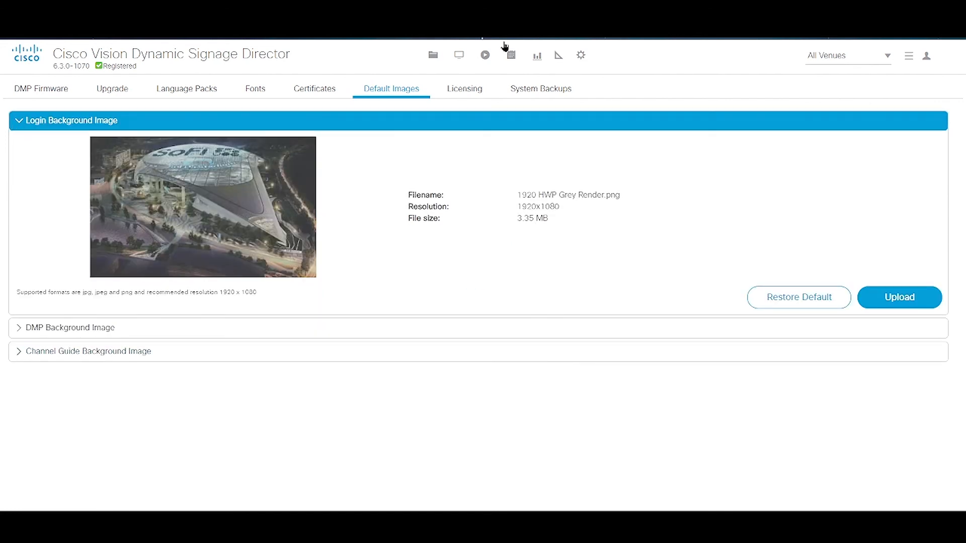
- Sort the system backups by created date in both directions, and open the backup log
click(574, 96)
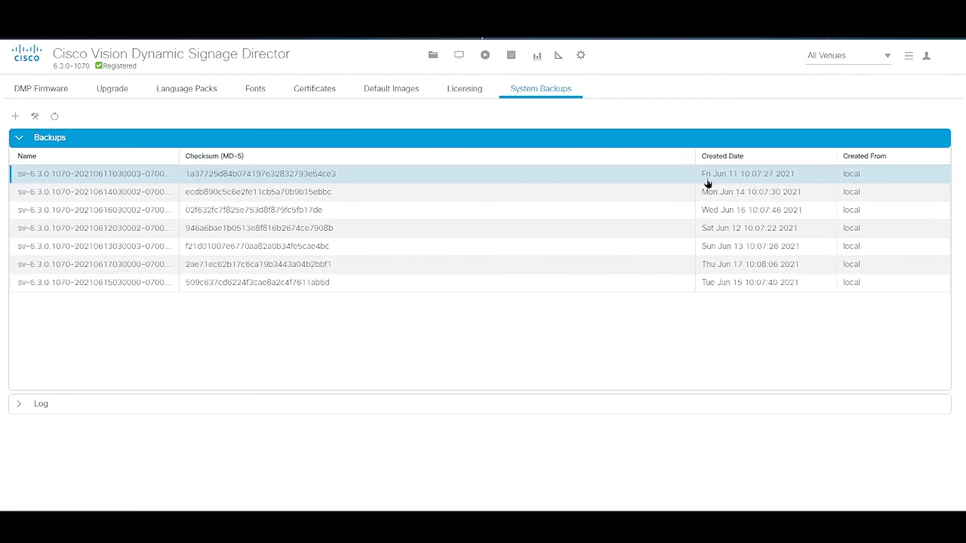
click(729, 158)
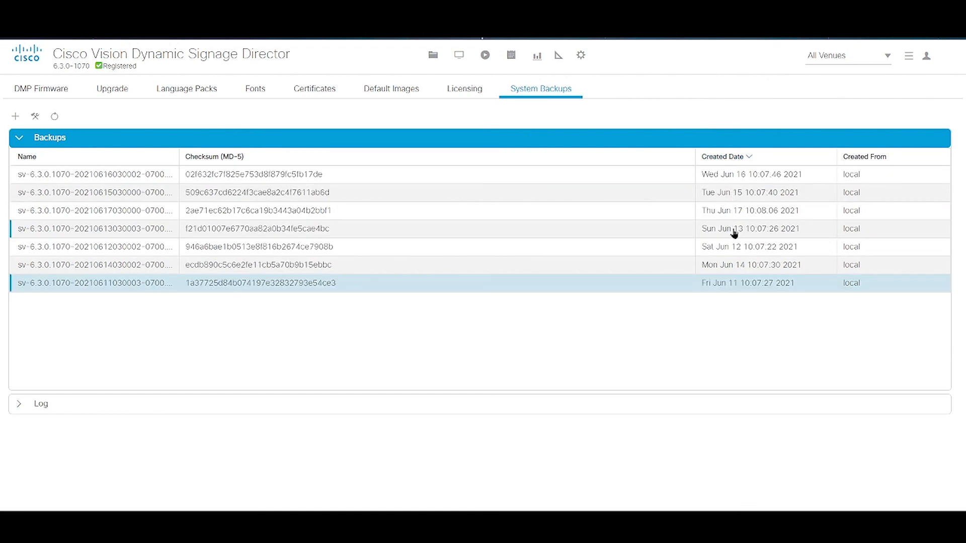
click(732, 157)
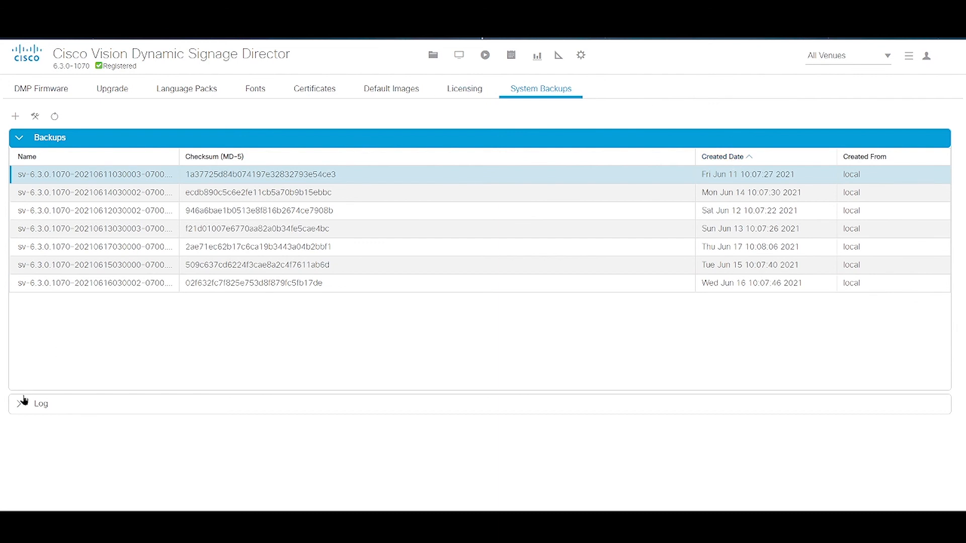
click(15, 406)
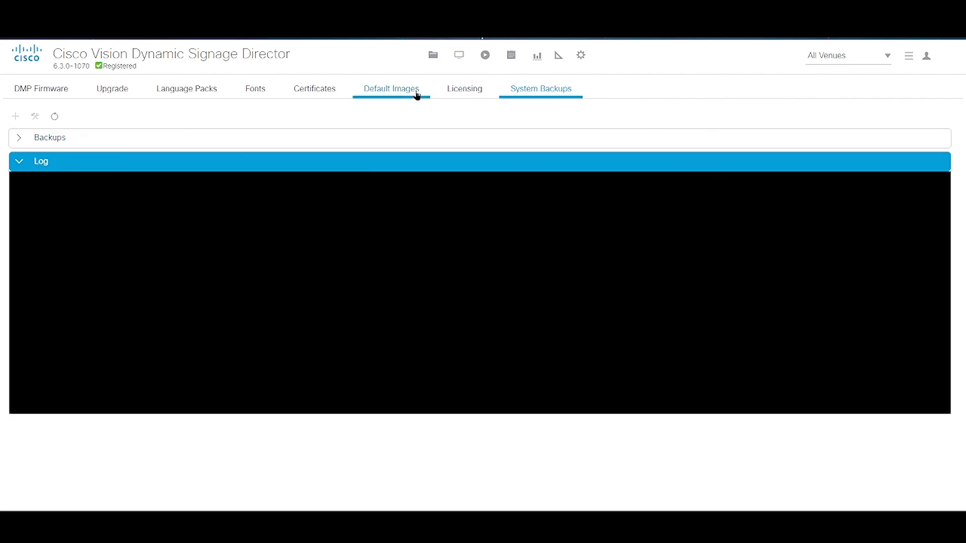
- Review the Smart Software Licensing status, and revisit the default DMP and channel guide background images
click(462, 96)
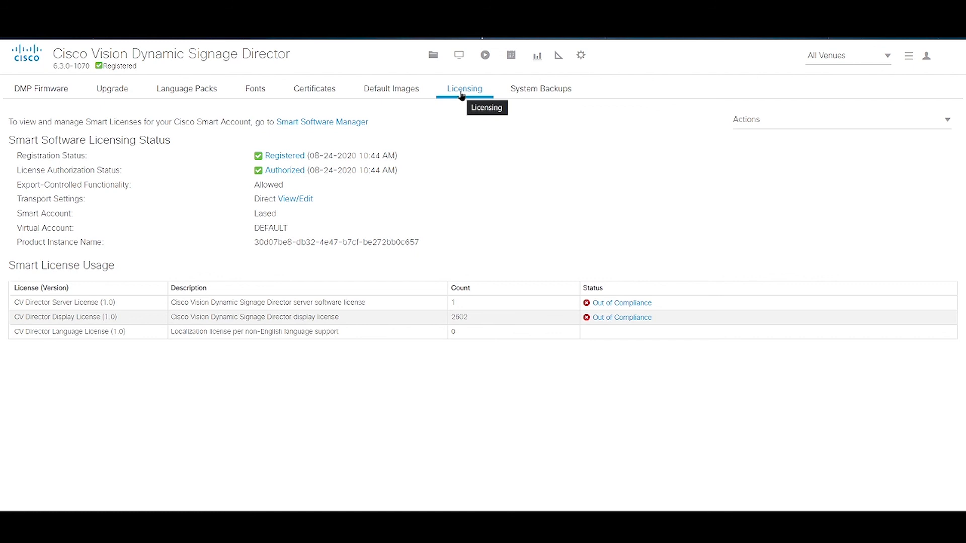
click(399, 89)
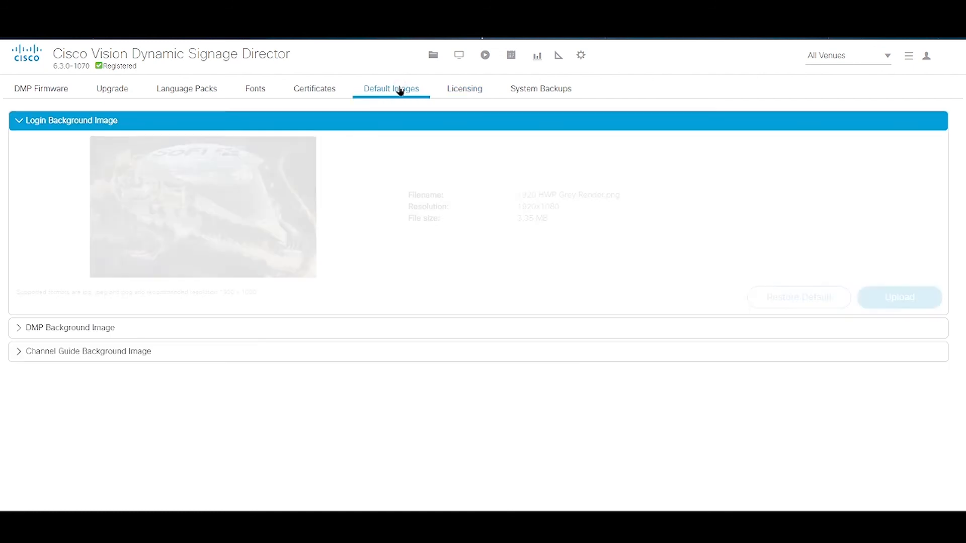
click(21, 331)
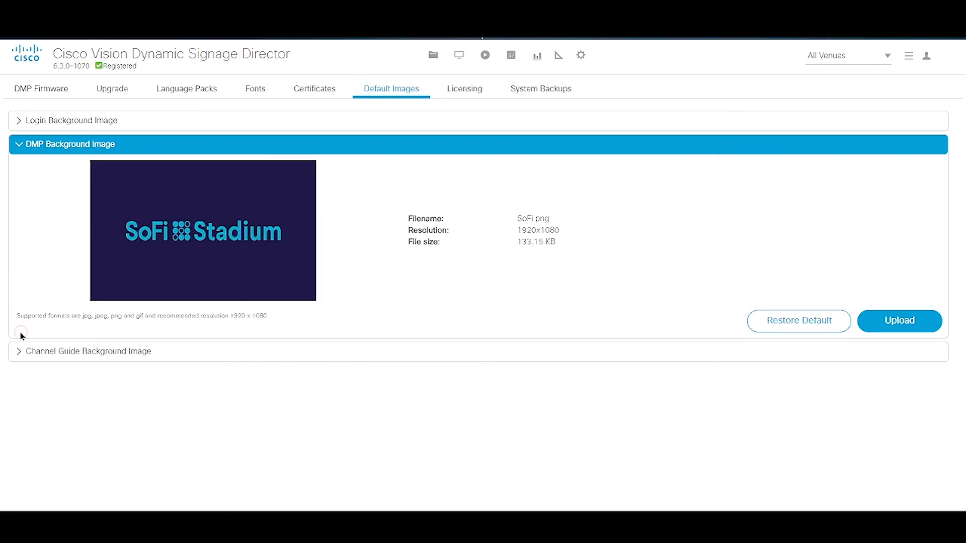
click(20, 351)
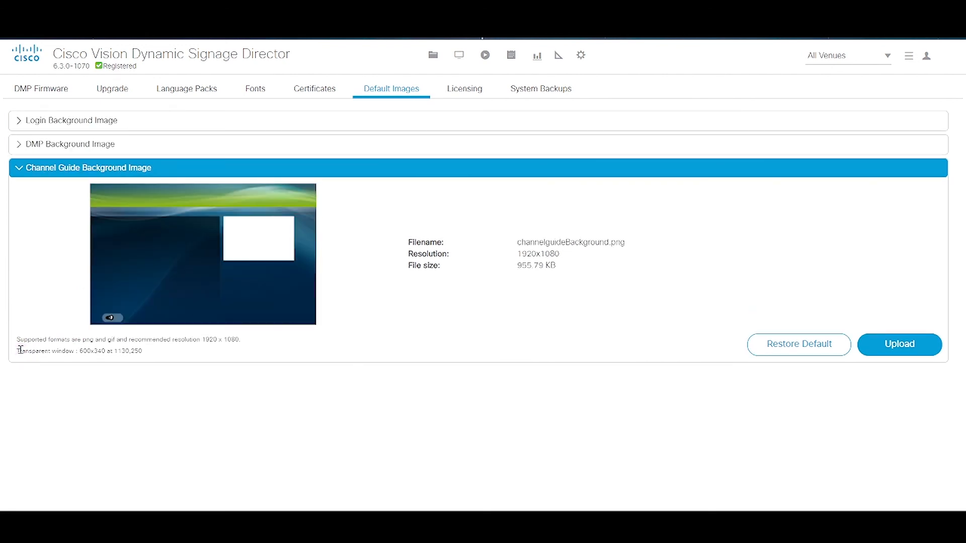